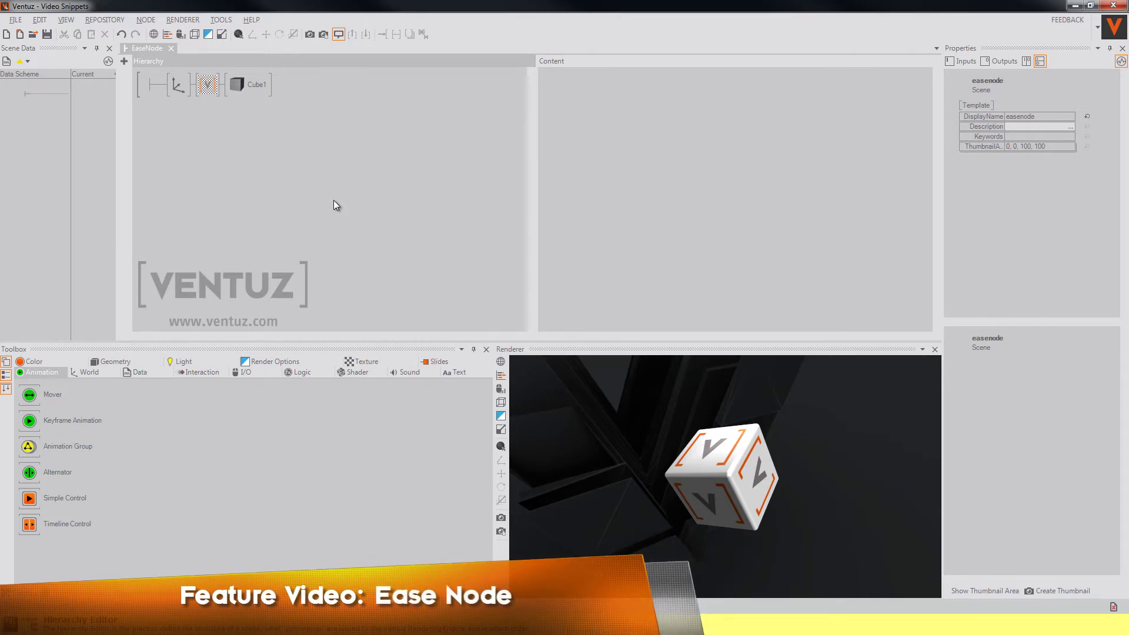
# Step: Add an Ease node from the Toolbox's Animation category to the scene content
pyautogui.click(806, 270)
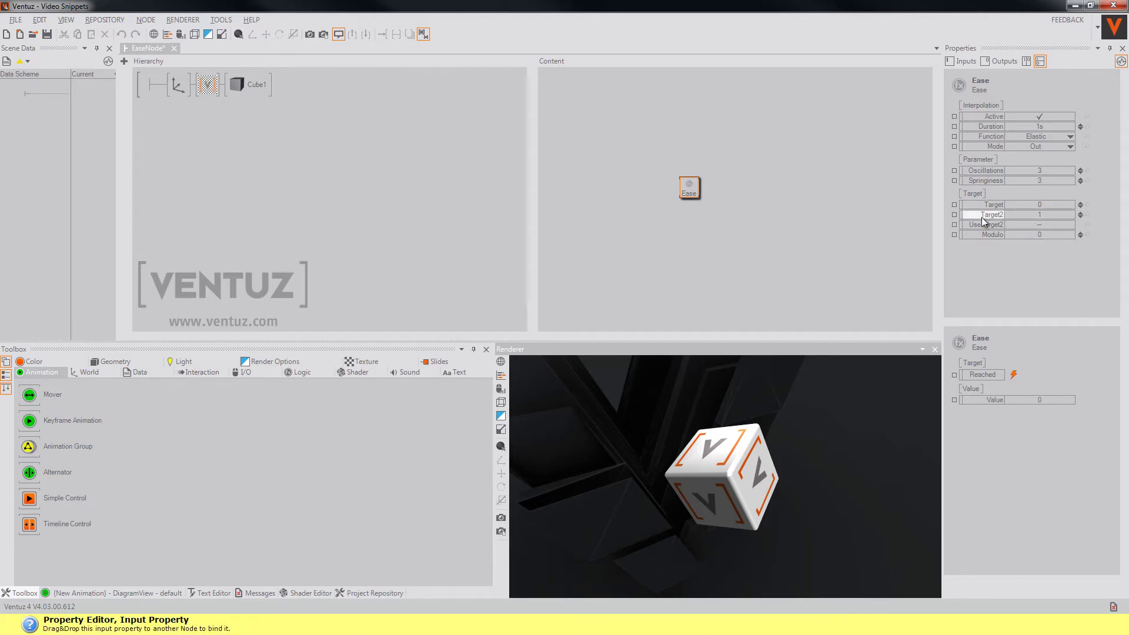
# Step: Enable UseTarget2 on the Ease node so its output value becomes 1
pyautogui.click(1031, 224)
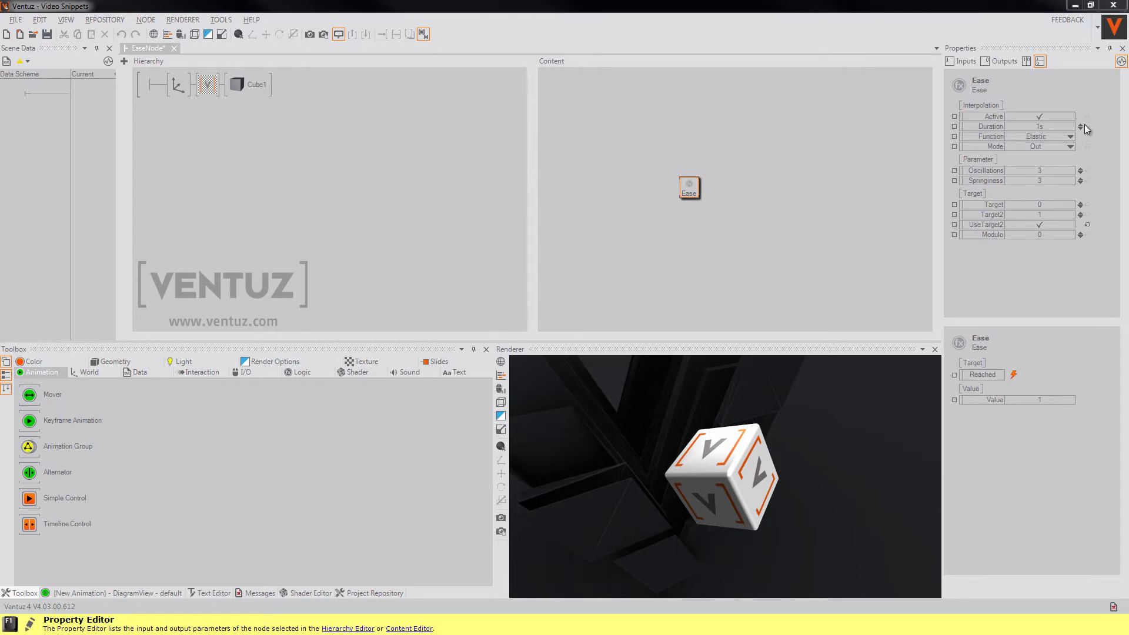
# Step: Show the Ease node's list of easing functions, with Elastic still selected
pyautogui.click(1042, 136)
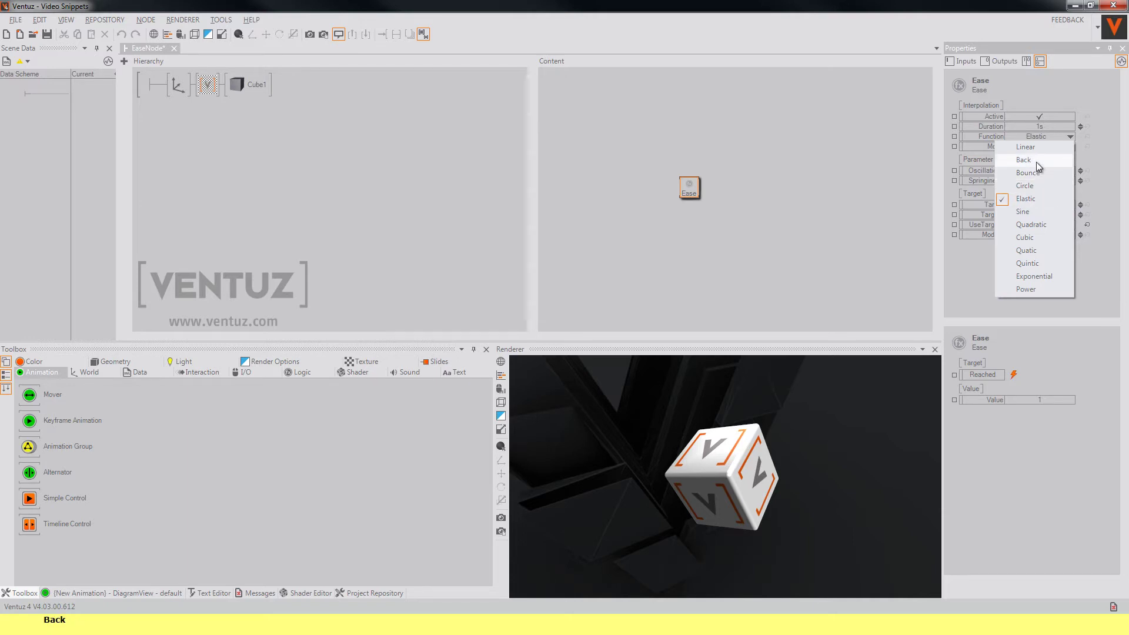
# Step: Keep Elastic easing and set the Ease node's Duration to 3 seconds
pyautogui.click(1063, 138)
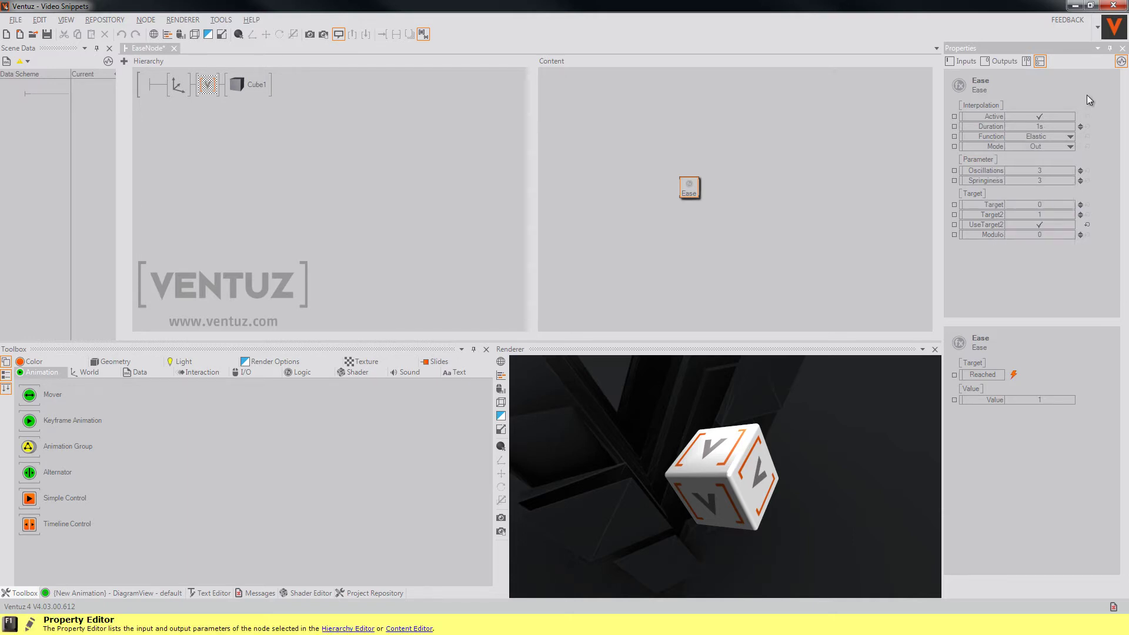
pyautogui.doubleClick(1052, 126)
pyautogui.write('3')
pyautogui.press('Return')
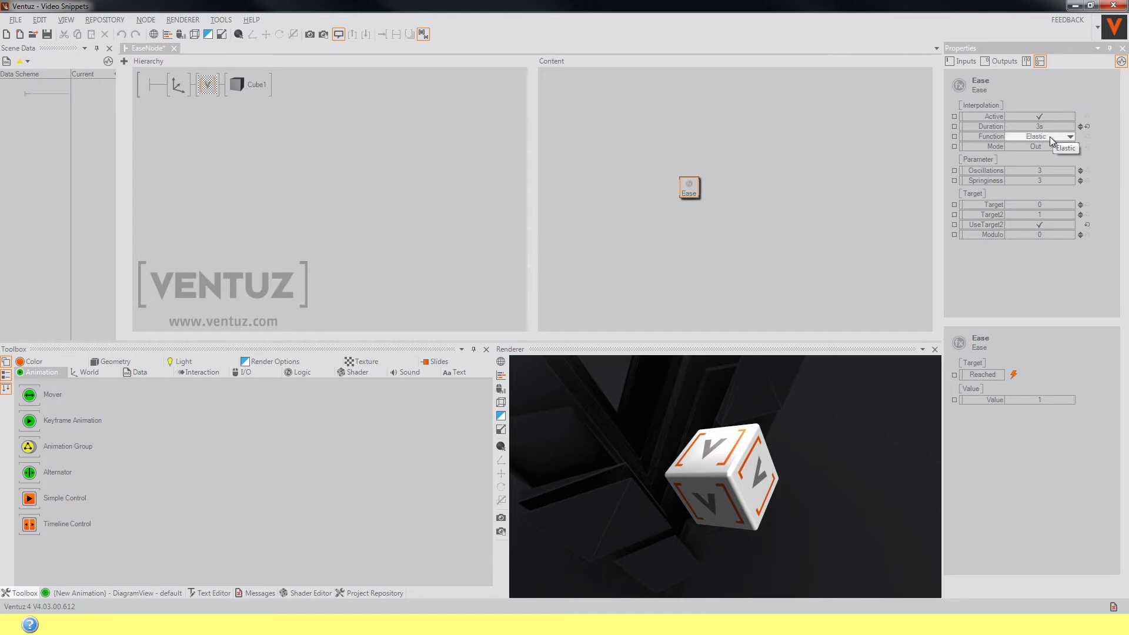
# Step: Bind the Axis node's Position Y to the Ease node's output
pyautogui.click(177, 85)
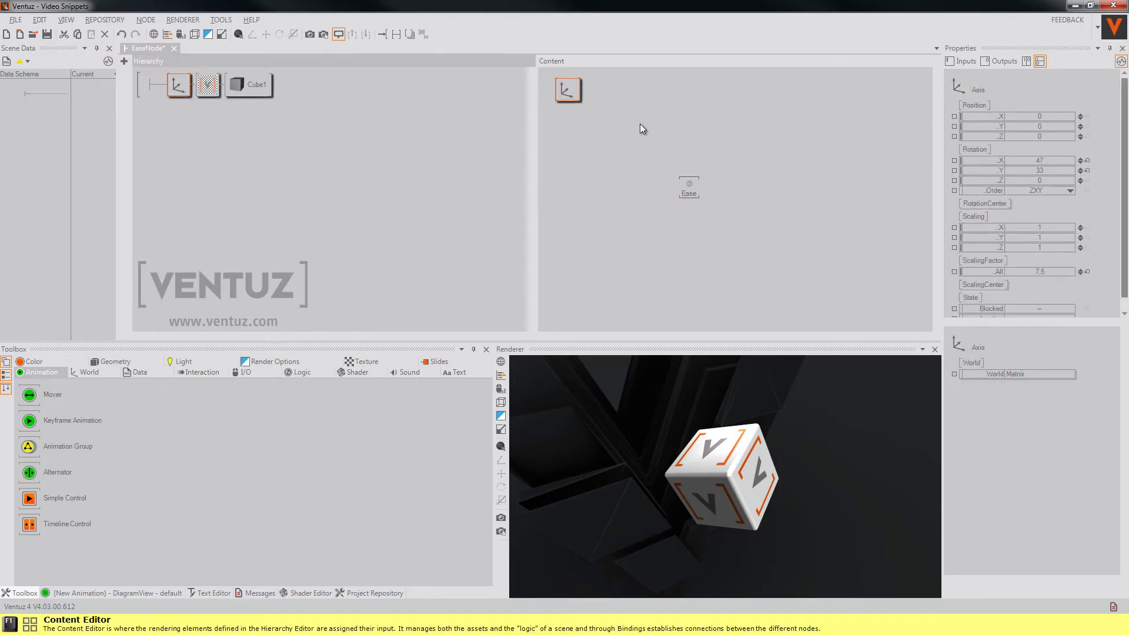
pyautogui.moveTo(988, 125); pyautogui.dragTo(697, 187)
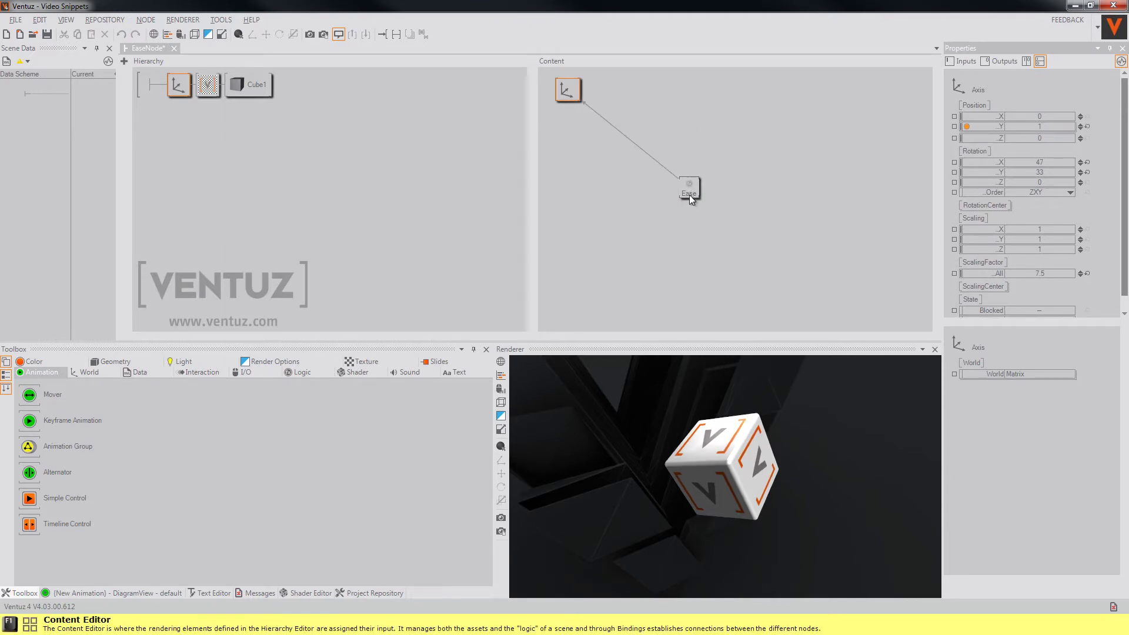
pyautogui.click(689, 191)
pyautogui.click(1063, 226)
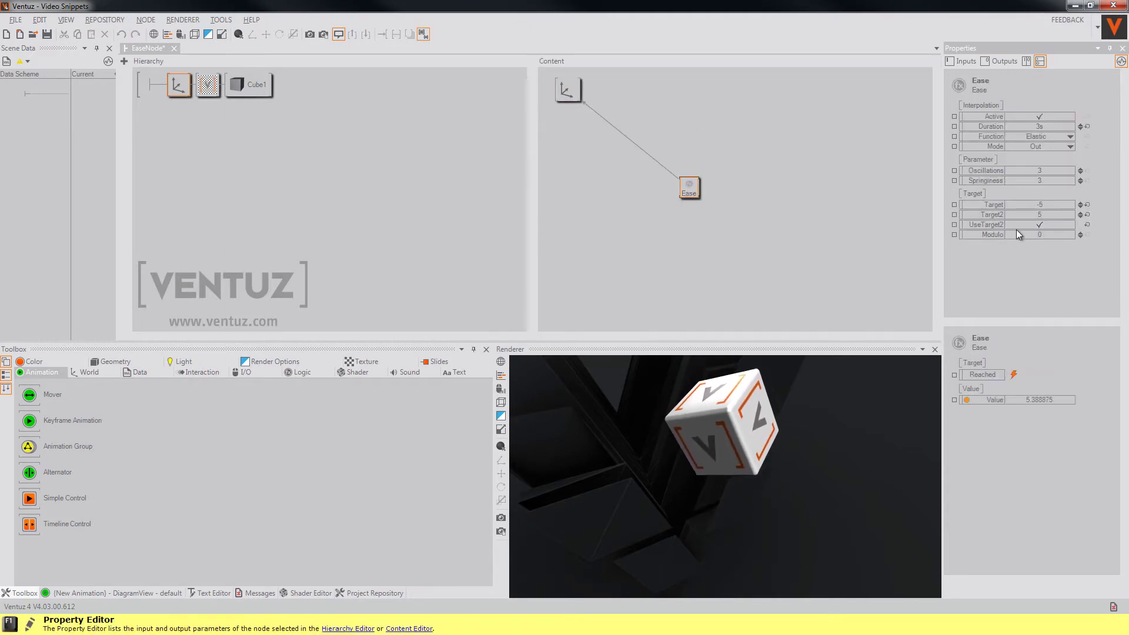
# Step: Toggle Target2 off and on, then switch to Back easing and ease the cube to -5
pyautogui.click(1039, 226)
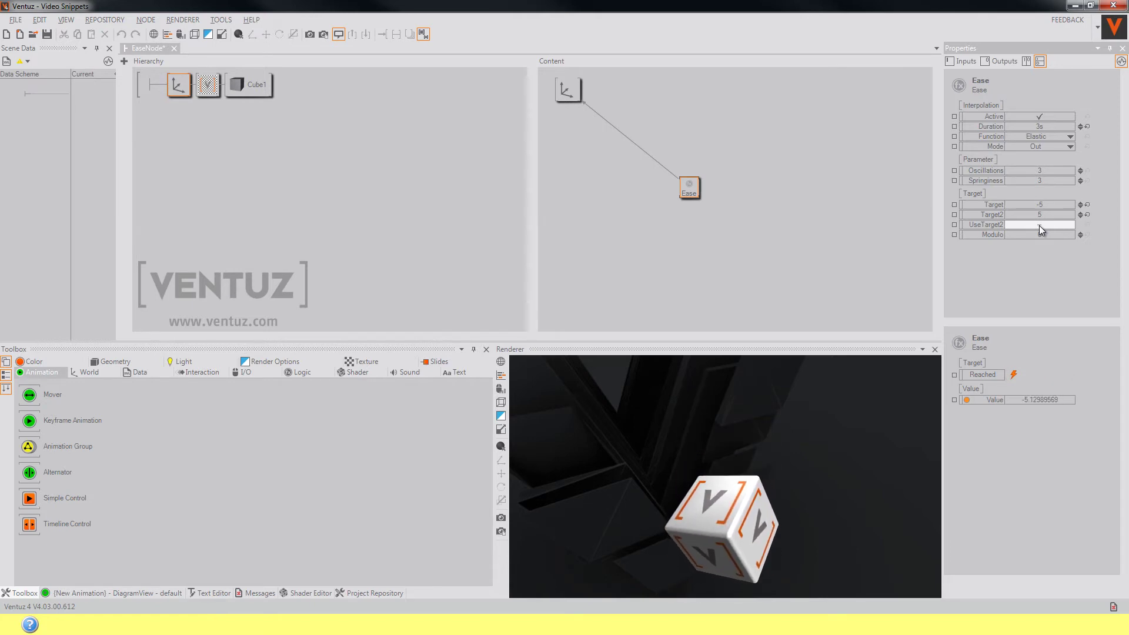
pyautogui.click(1039, 224)
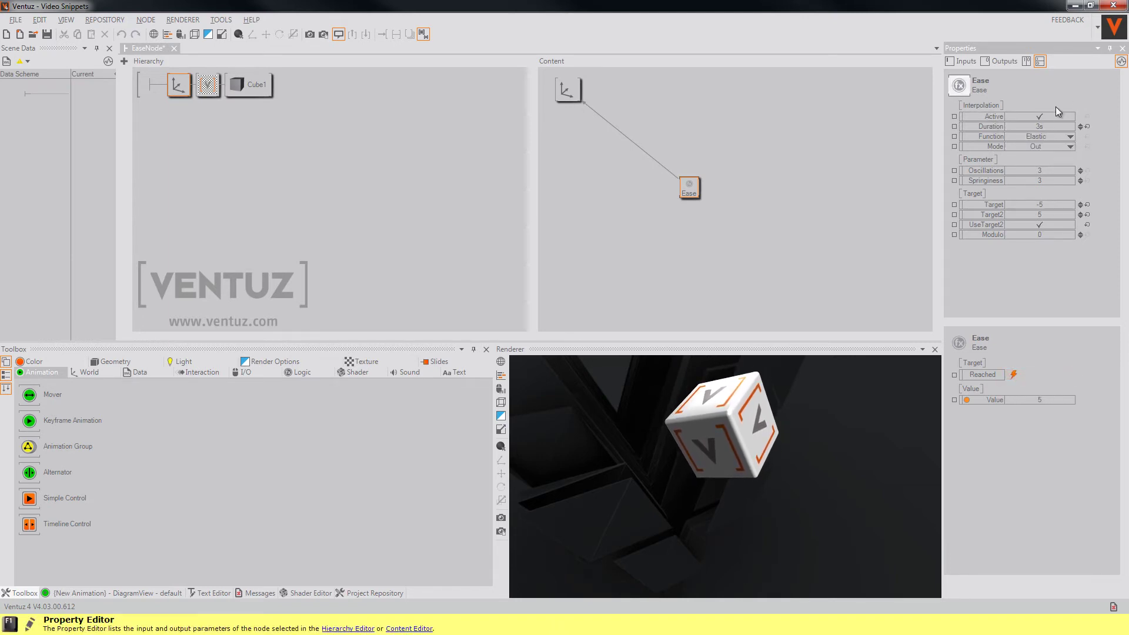
pyautogui.click(1062, 137)
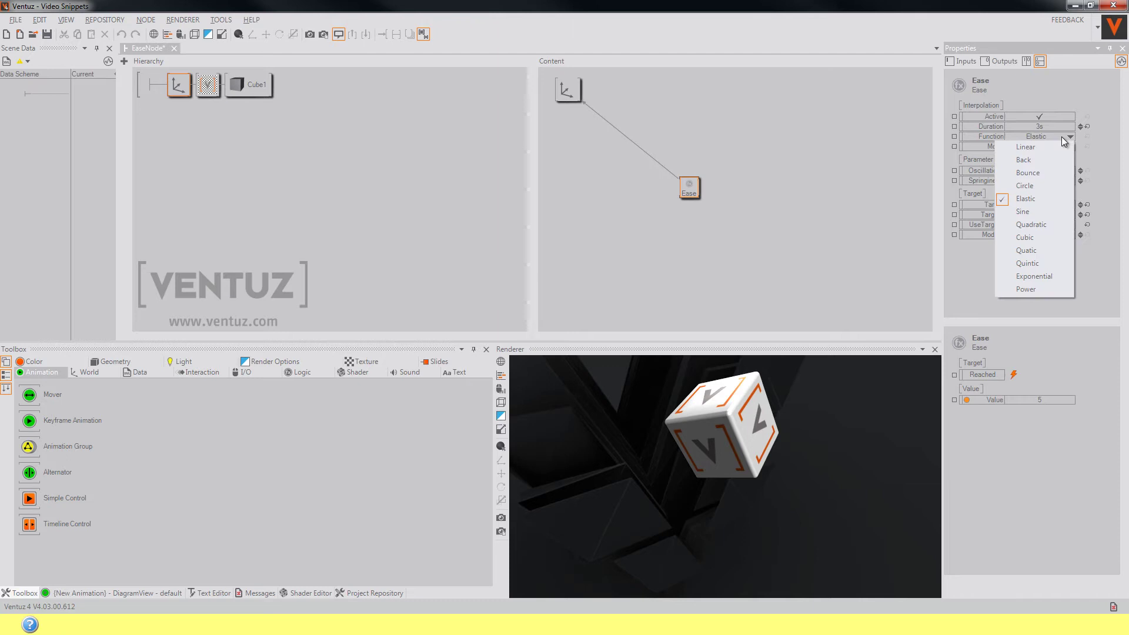
pyautogui.click(1039, 157)
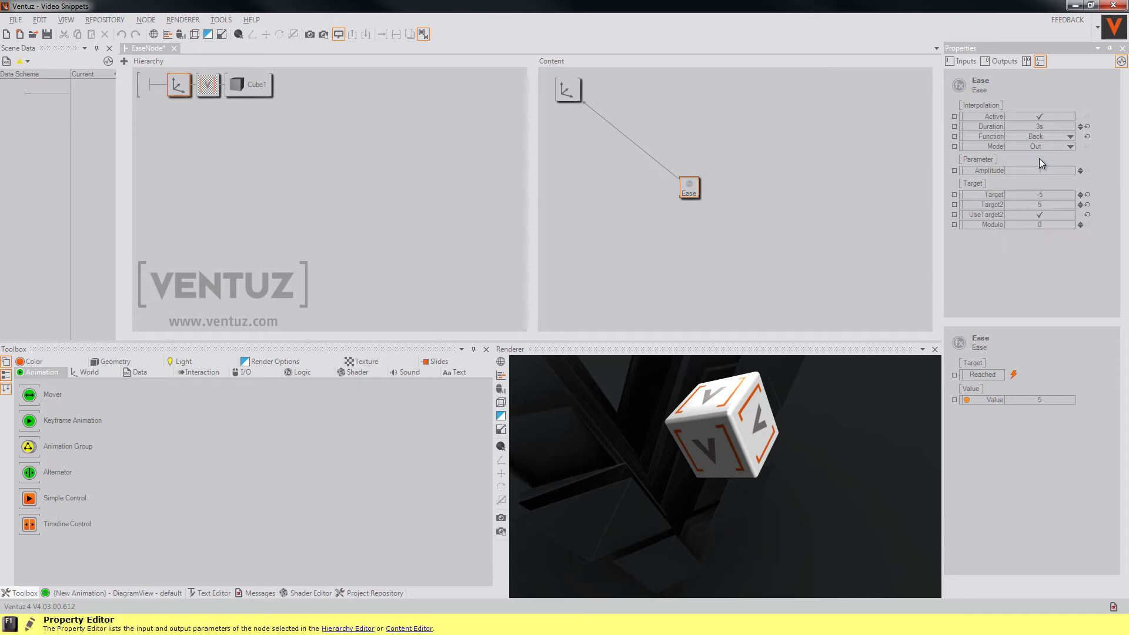
pyautogui.click(1054, 213)
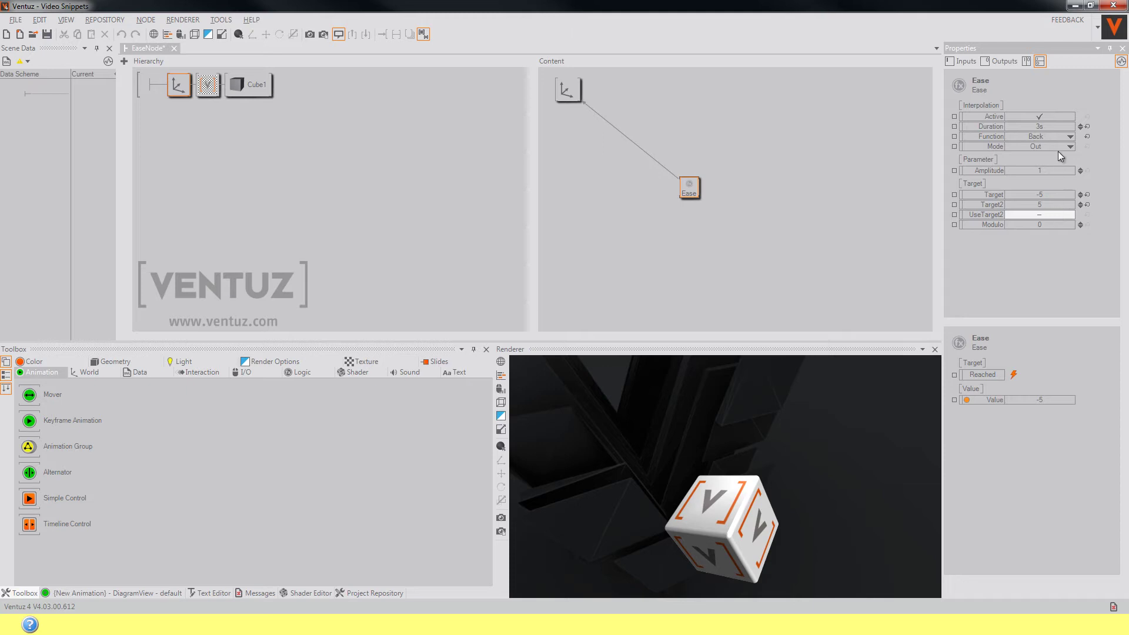
# Step: Switch the Ease function to Bounce and toggle Target2 on and off to bounce the cube
pyautogui.click(1067, 137)
pyautogui.click(1051, 171)
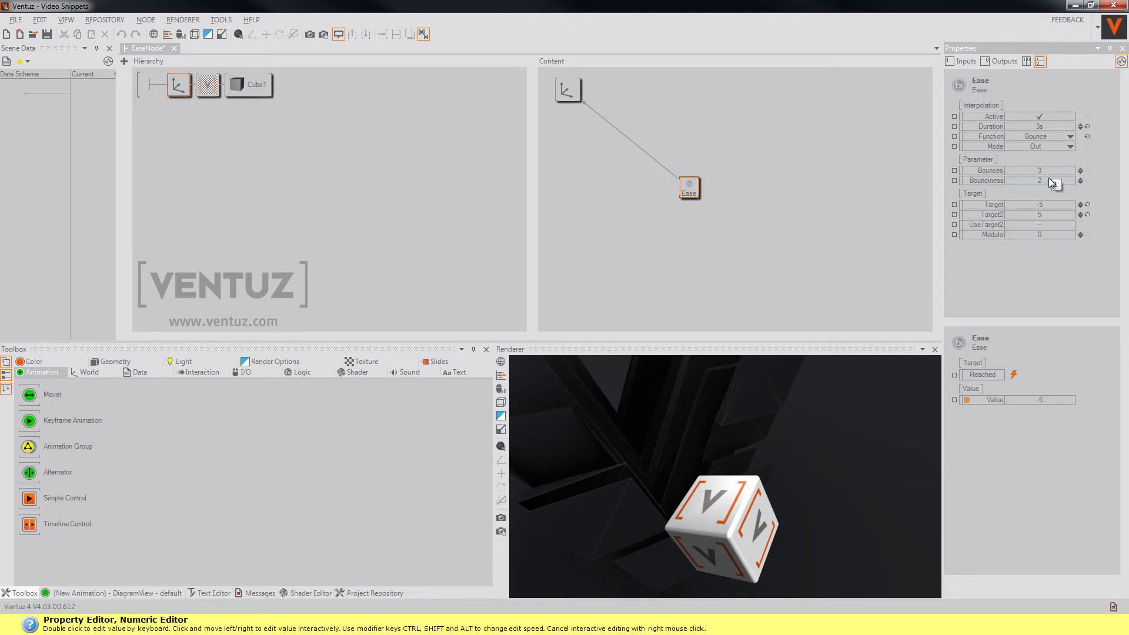
pyautogui.click(1047, 224)
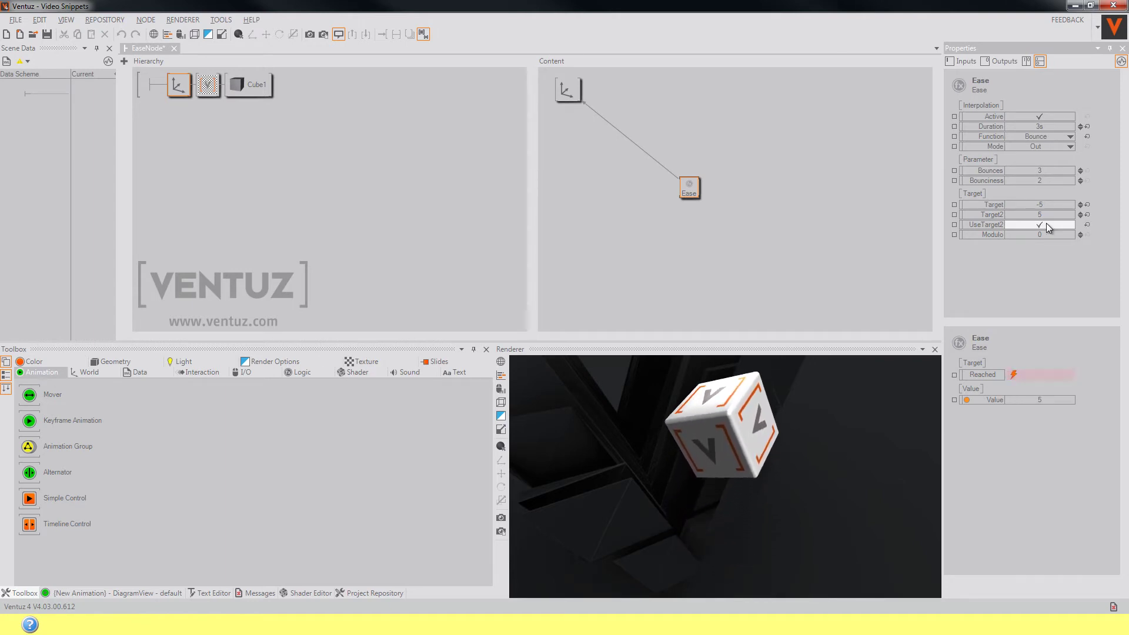
pyautogui.click(1046, 224)
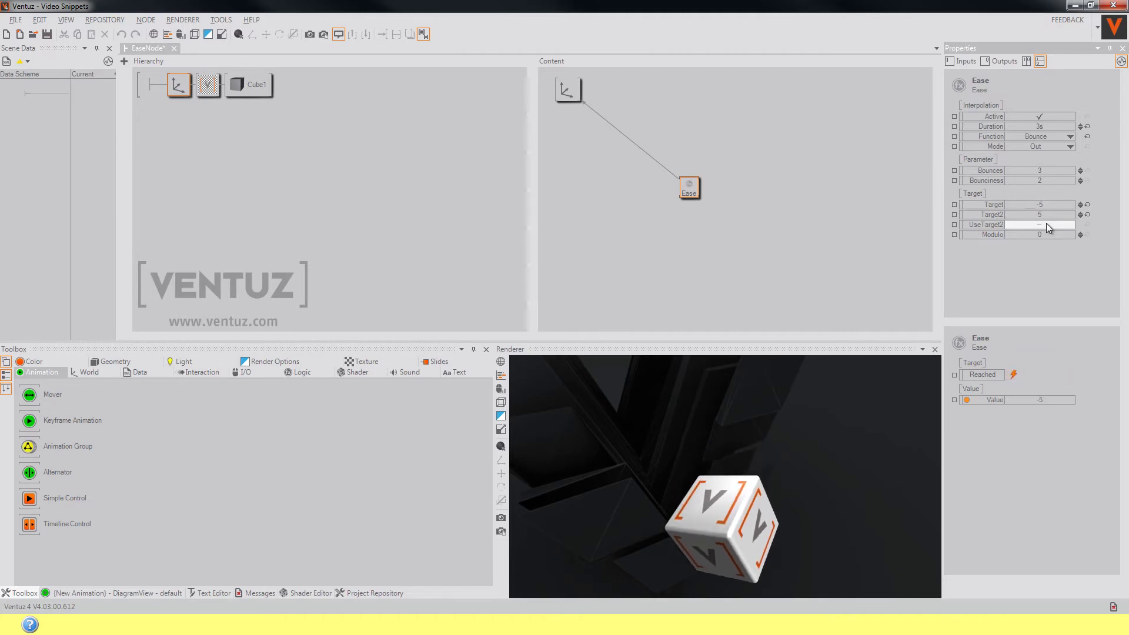
pyautogui.click(690, 192)
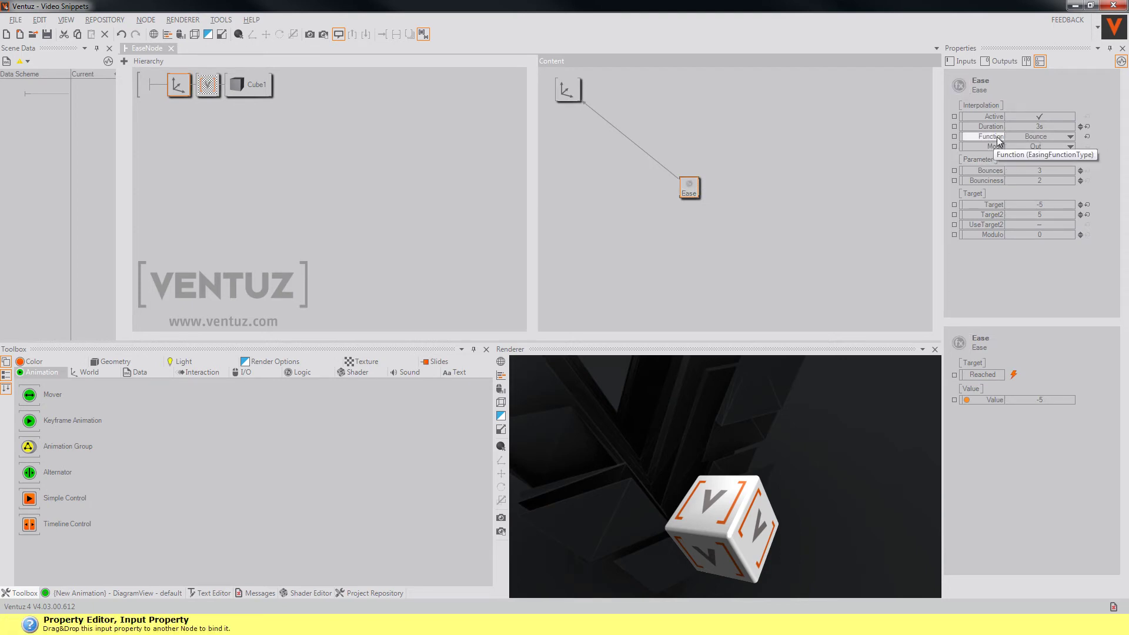
# Step: Return to Elastic easing in In mode and enable Target2 to play it
pyautogui.click(1036, 137)
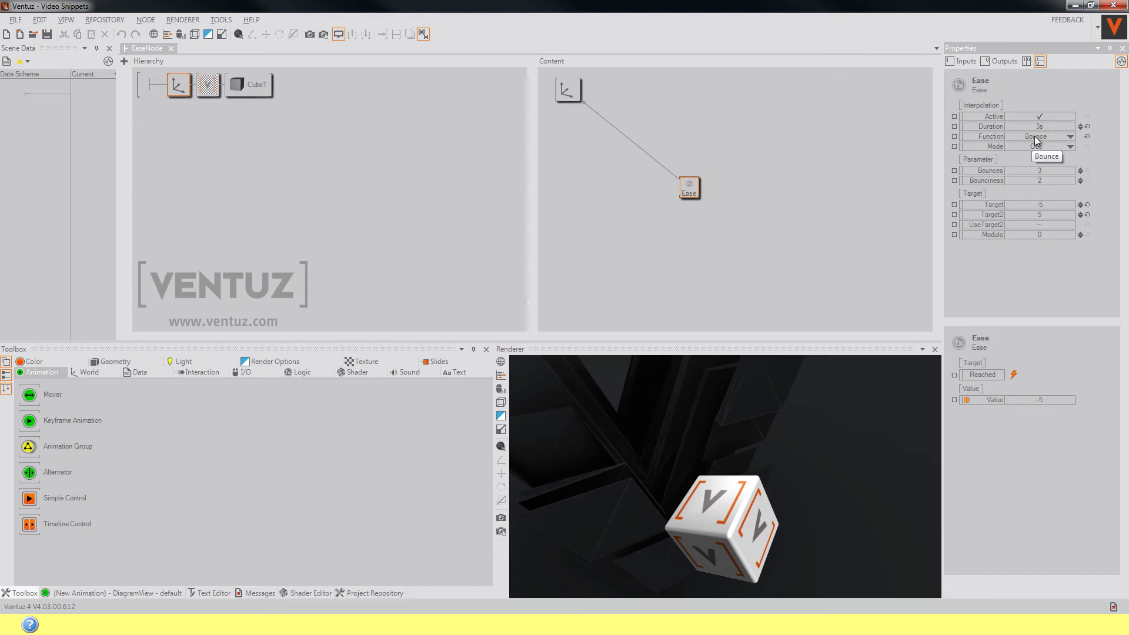
pyautogui.click(1028, 199)
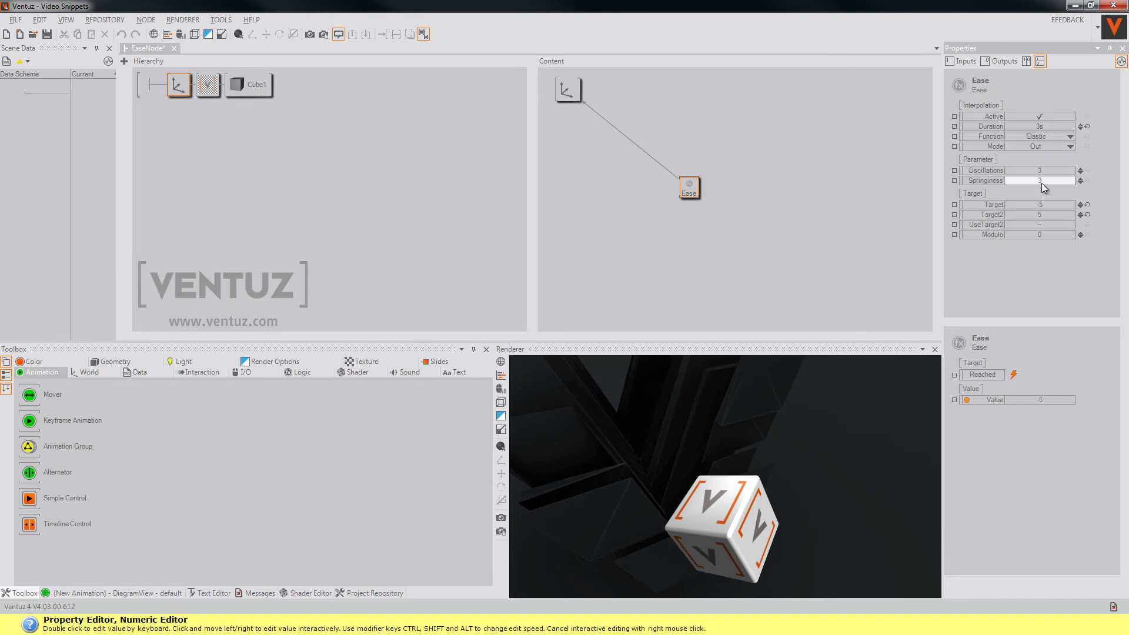
pyautogui.click(1046, 146)
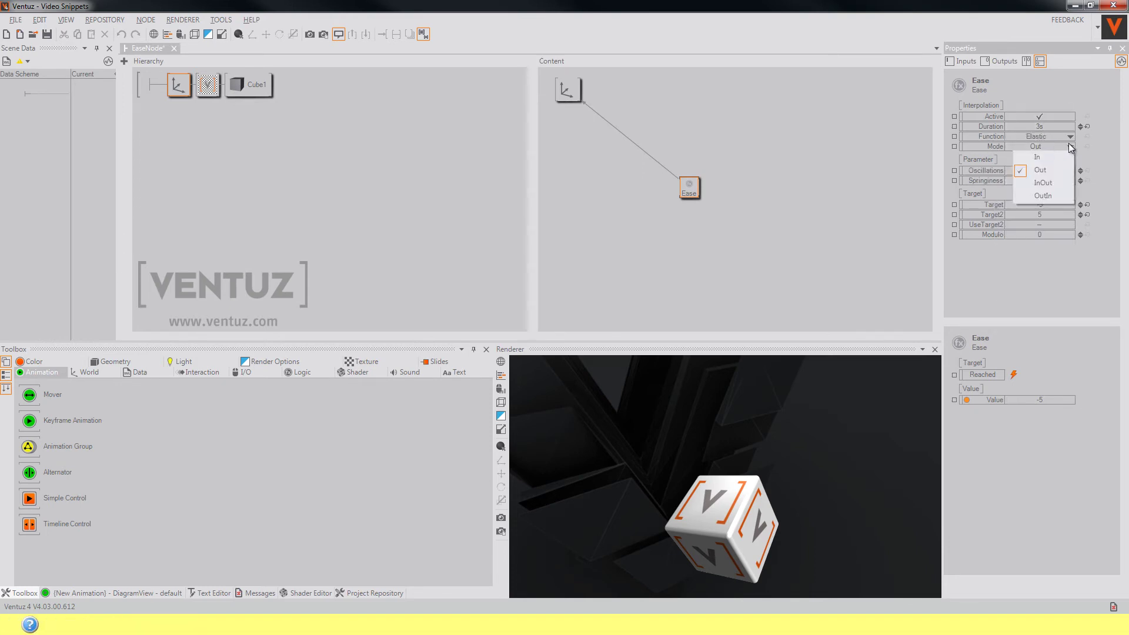
pyautogui.click(1050, 157)
pyautogui.click(1028, 224)
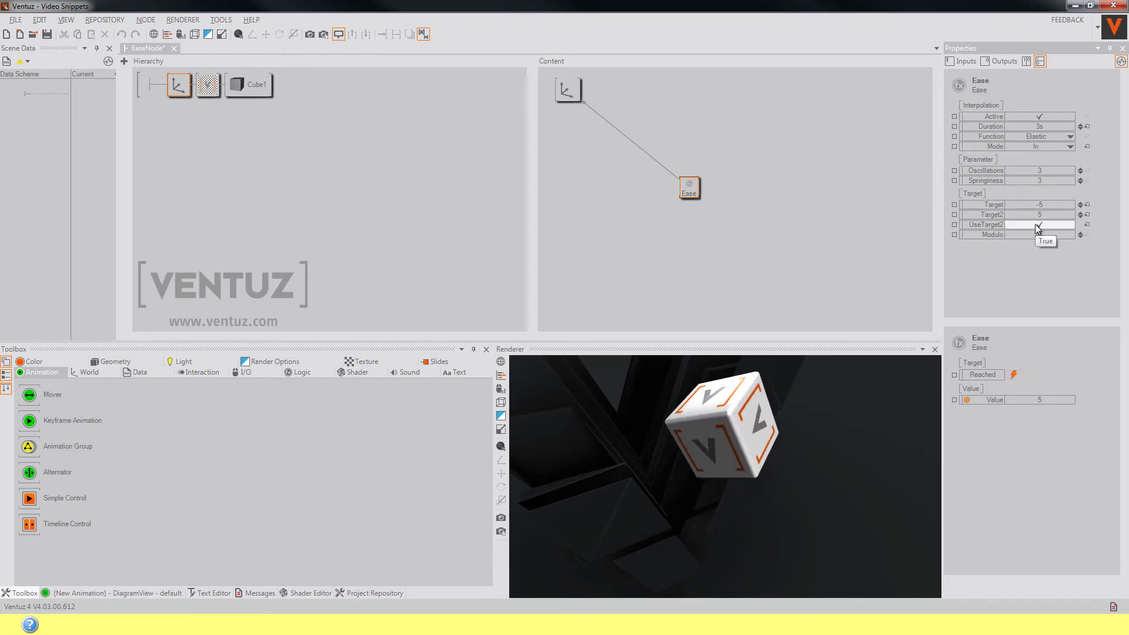
# Step: Change the mode to InOut, disable Target2, then choose OutIn mode
pyautogui.click(1053, 146)
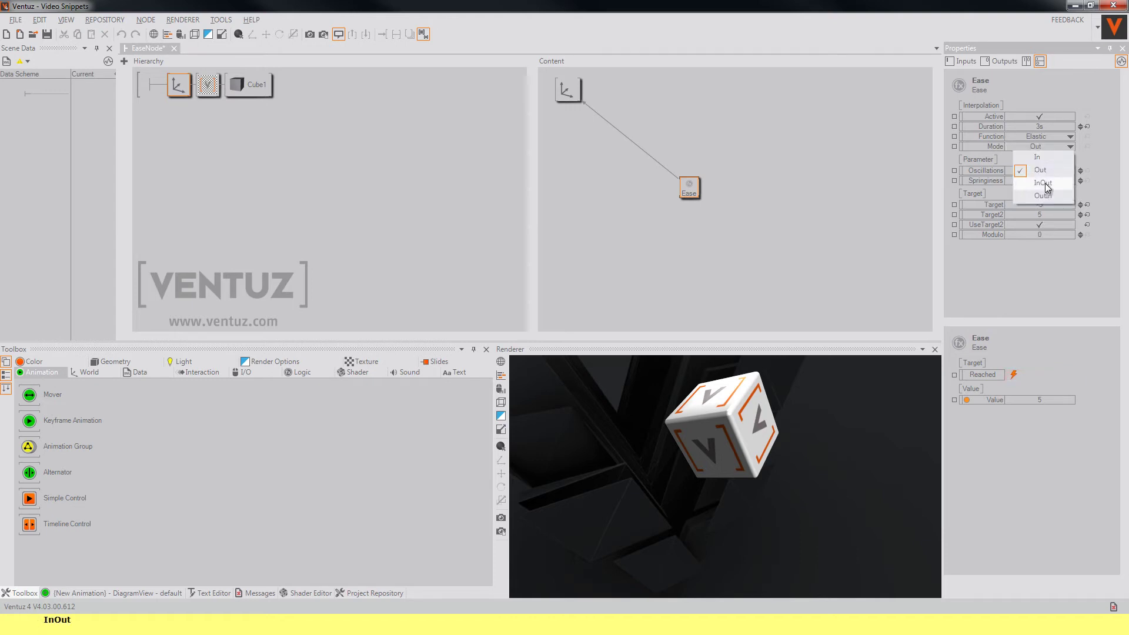
pyautogui.click(1064, 169)
pyautogui.click(1053, 224)
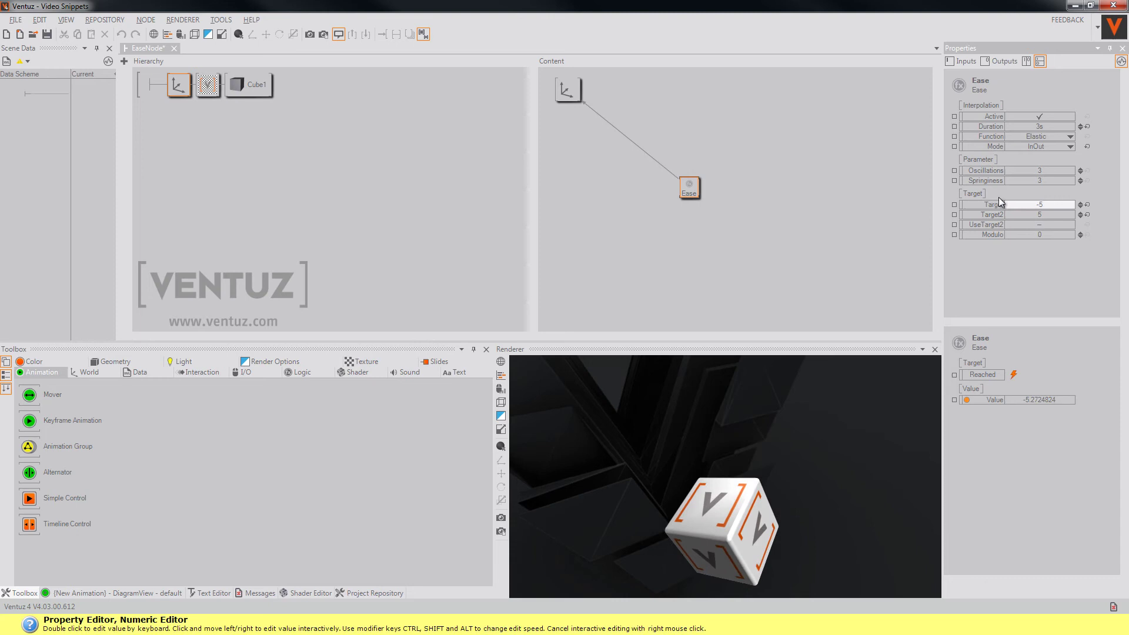
pyautogui.click(1051, 146)
# Step: Enable the second target on the Ease node, leaving the Elastic function unchanged
pyautogui.click(1040, 197)
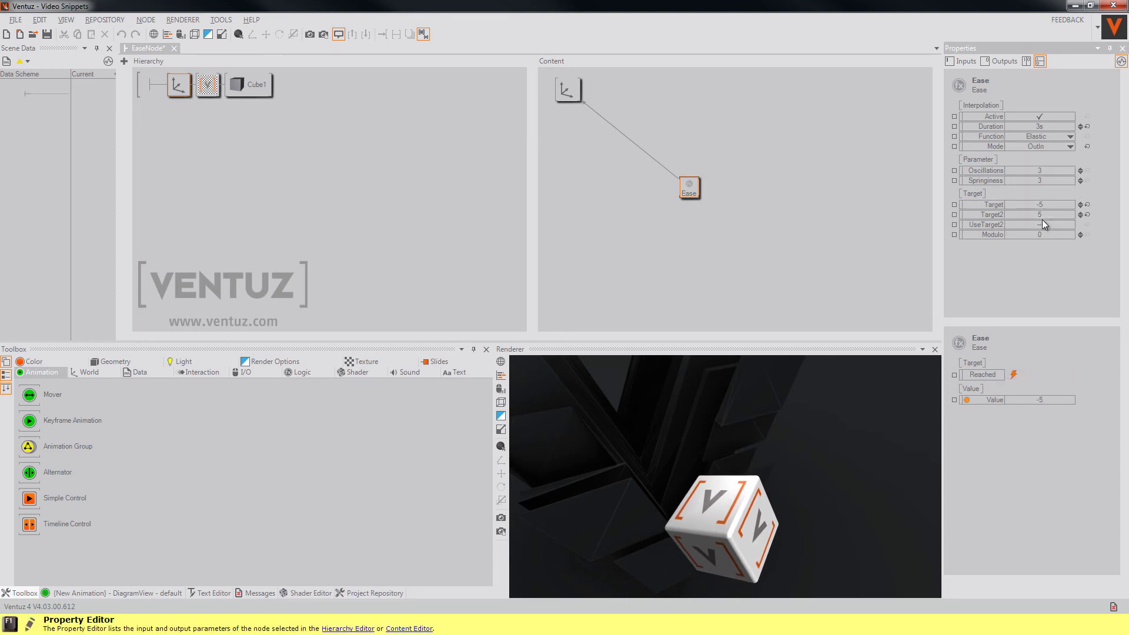
pyautogui.click(1042, 221)
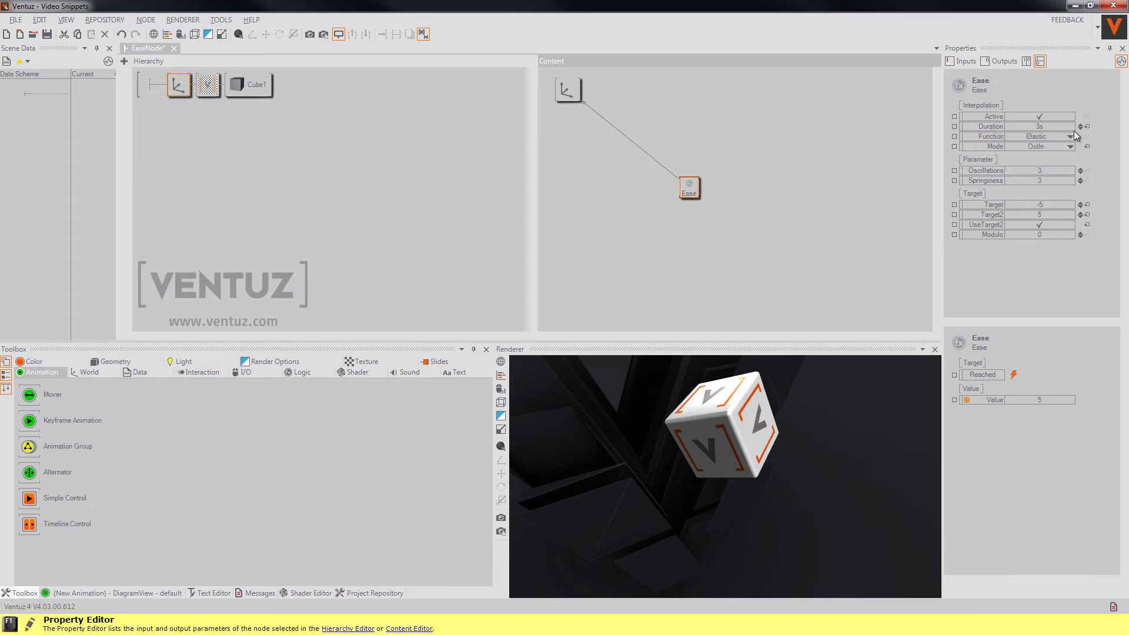
pyautogui.click(1071, 138)
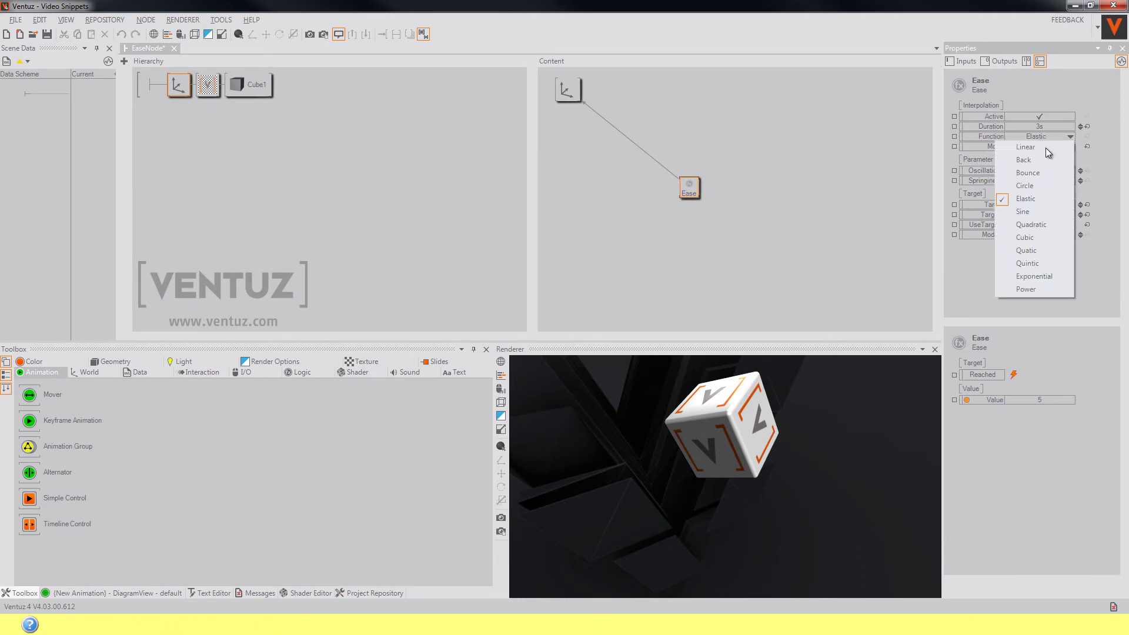
pyautogui.click(902, 183)
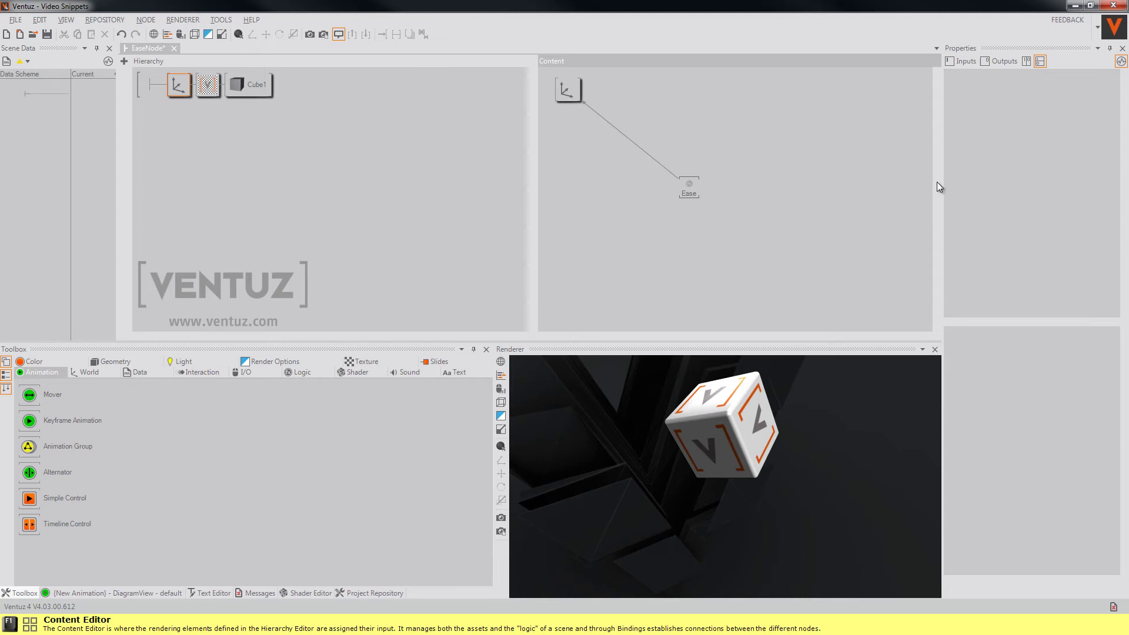
pyautogui.click(699, 186)
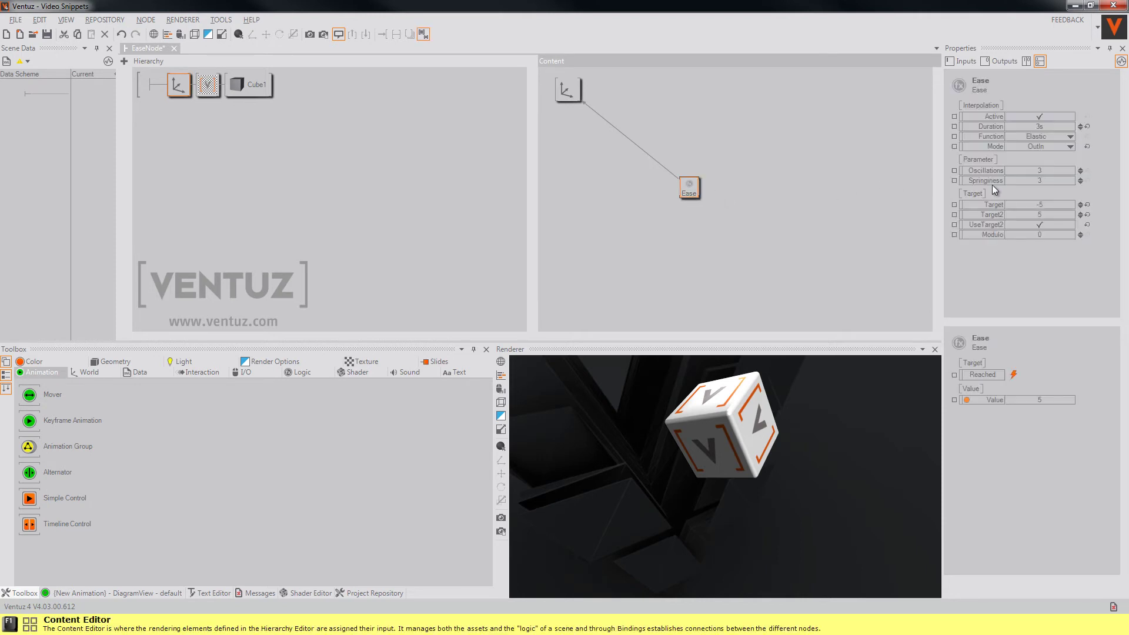
# Step: Set the Elastic Oscillations to 10 and Springiness to 5
pyautogui.doubleClick(1039, 171)
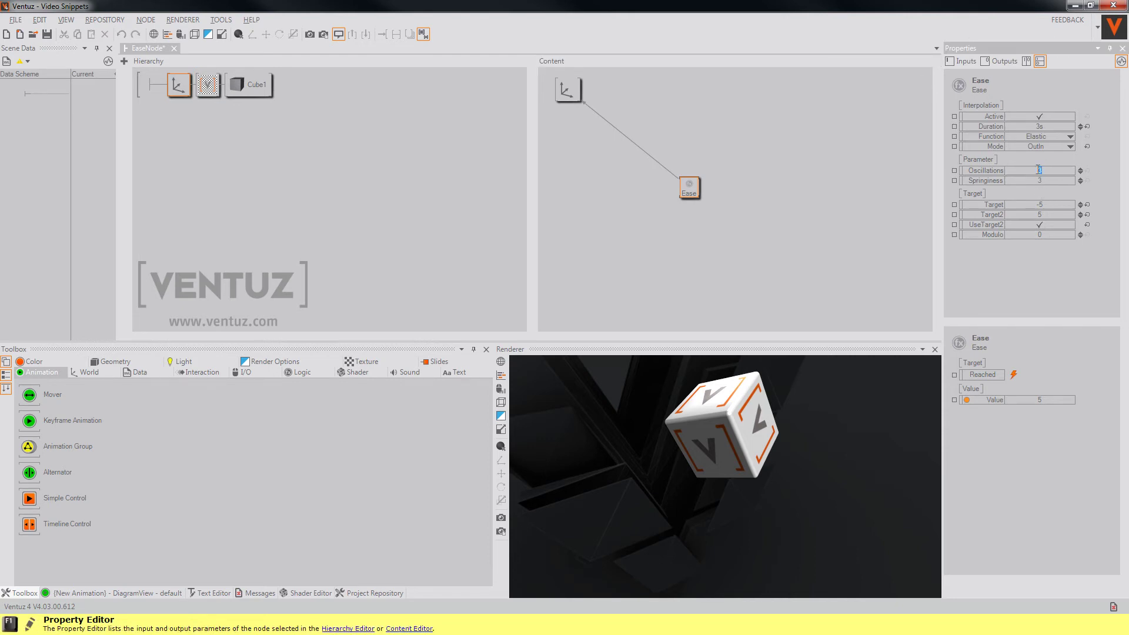
pyautogui.write('10')
pyautogui.click(1040, 183)
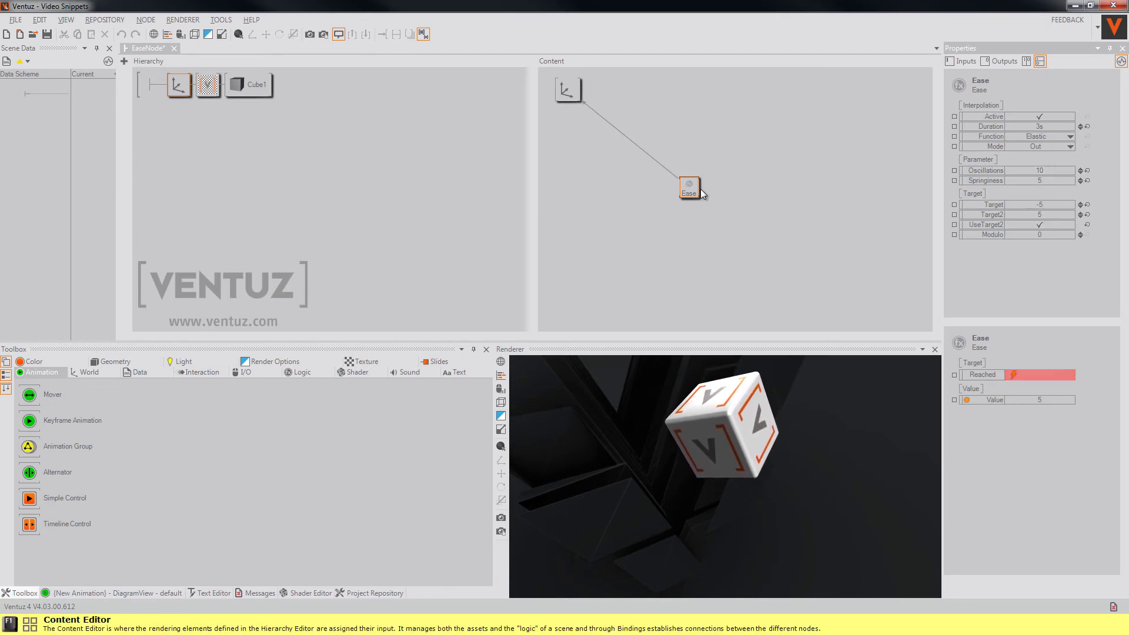
# Step: Move the Ease node aside and add an Ease Morph node to the content
pyautogui.moveTo(694, 195); pyautogui.dragTo(724, 114)
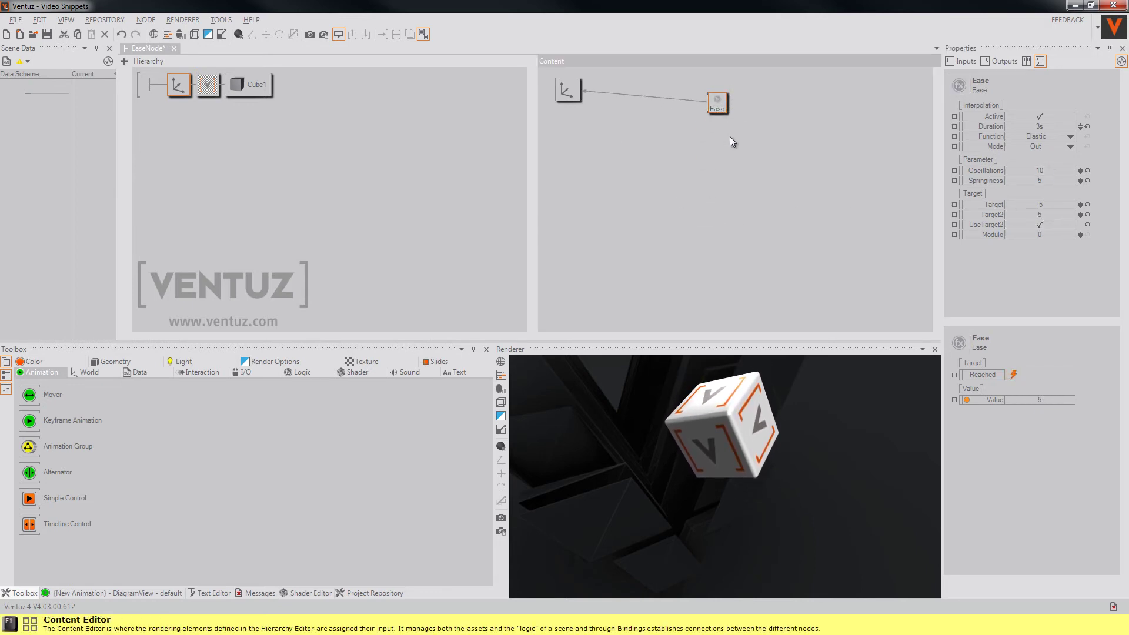
pyautogui.rightClick(731, 136)
pyautogui.click(757, 186)
pyautogui.click(699, 174)
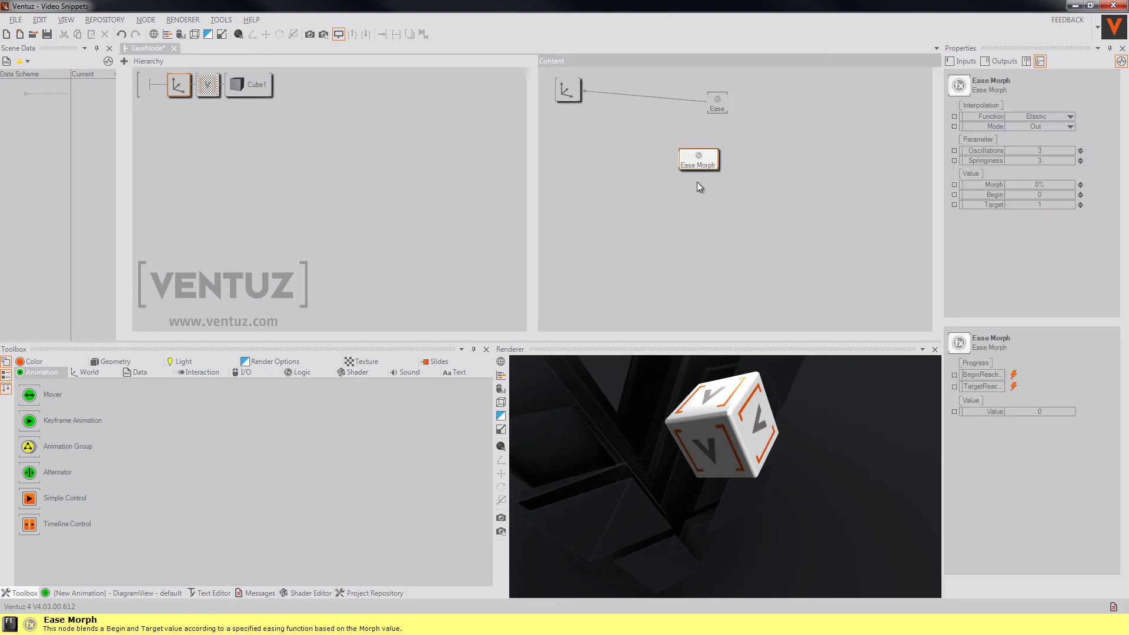
# Step: Rebind the Axis Position Y from Ease to Ease Morph and scrub Morph to 39.2%
pyautogui.moveTo(695, 105)
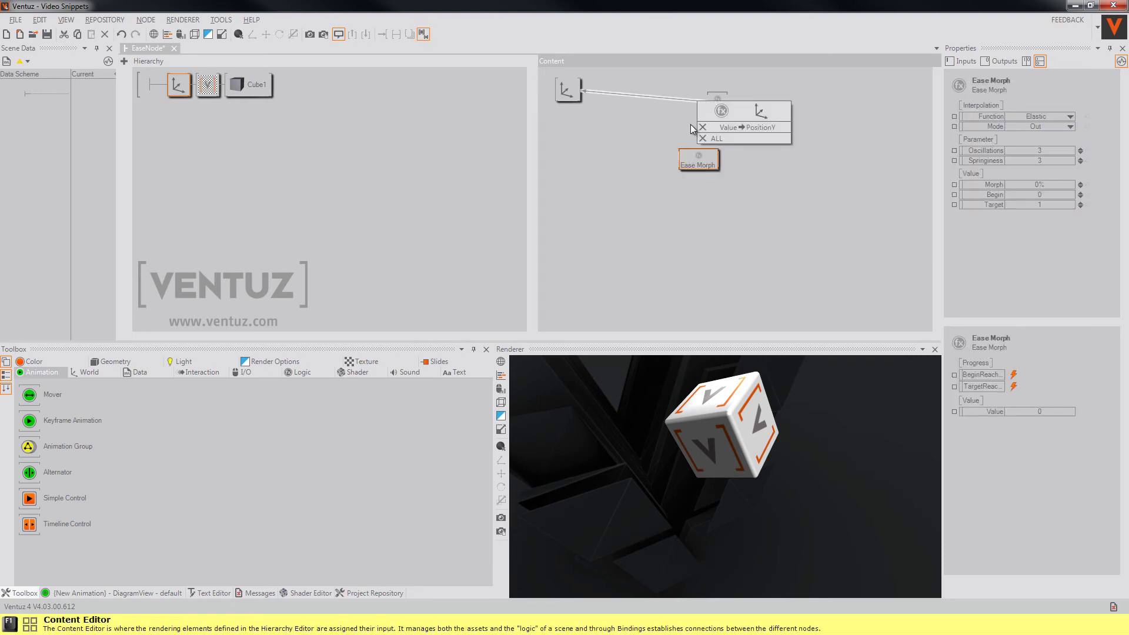
pyautogui.click(703, 127)
pyautogui.click(568, 91)
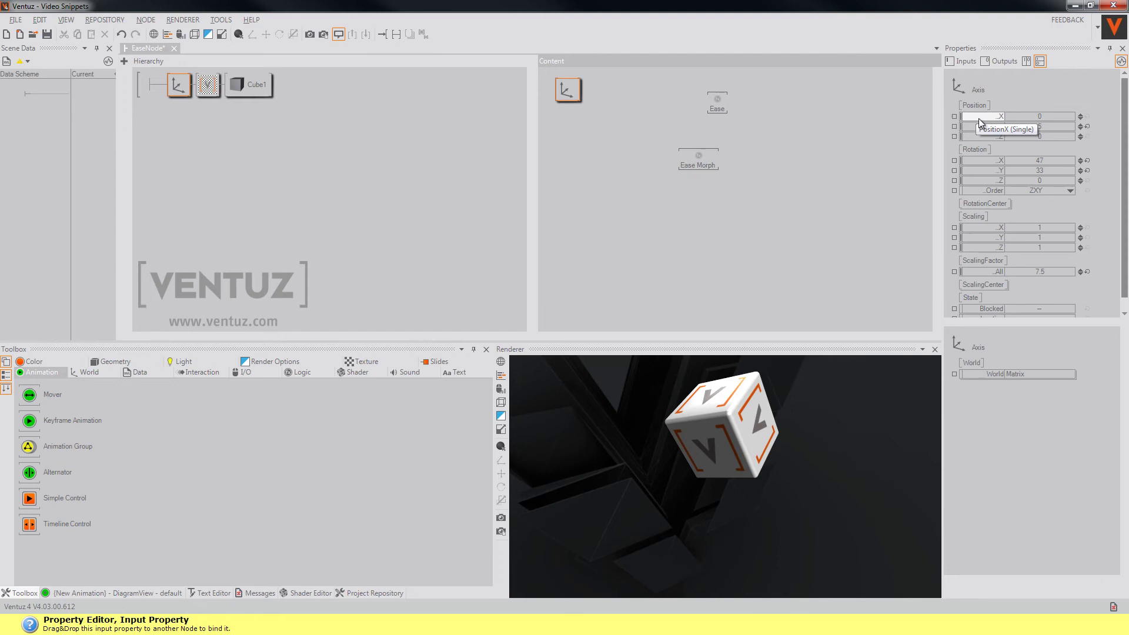
pyautogui.moveTo(979, 123); pyautogui.dragTo(703, 164)
pyautogui.click(710, 168)
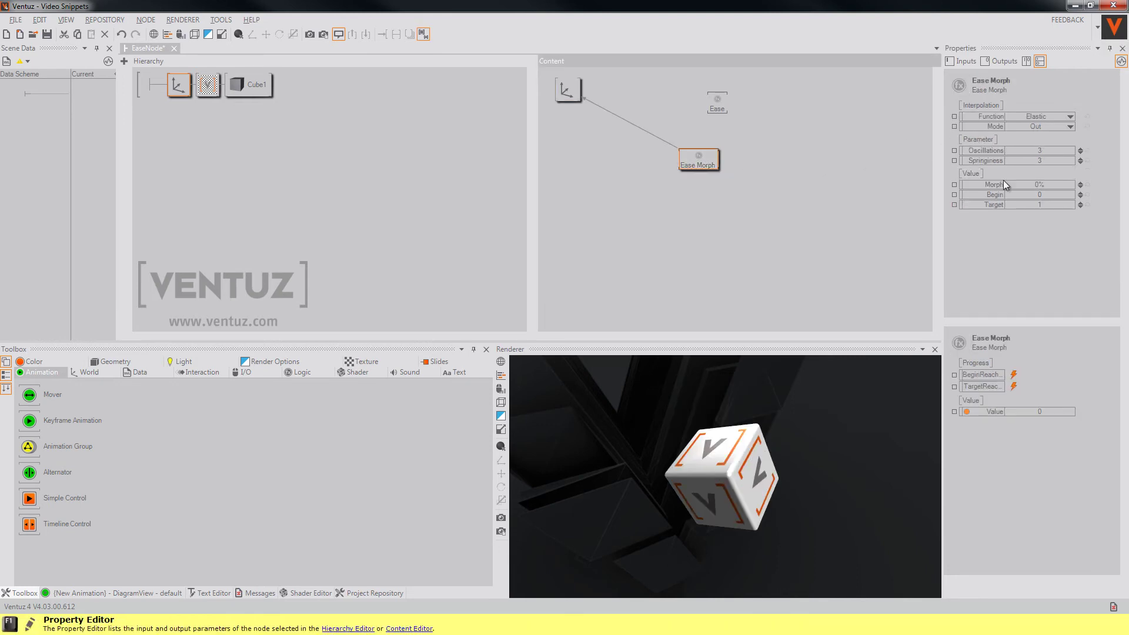
pyautogui.moveTo(1050, 188); pyautogui.dragTo(924, 147)
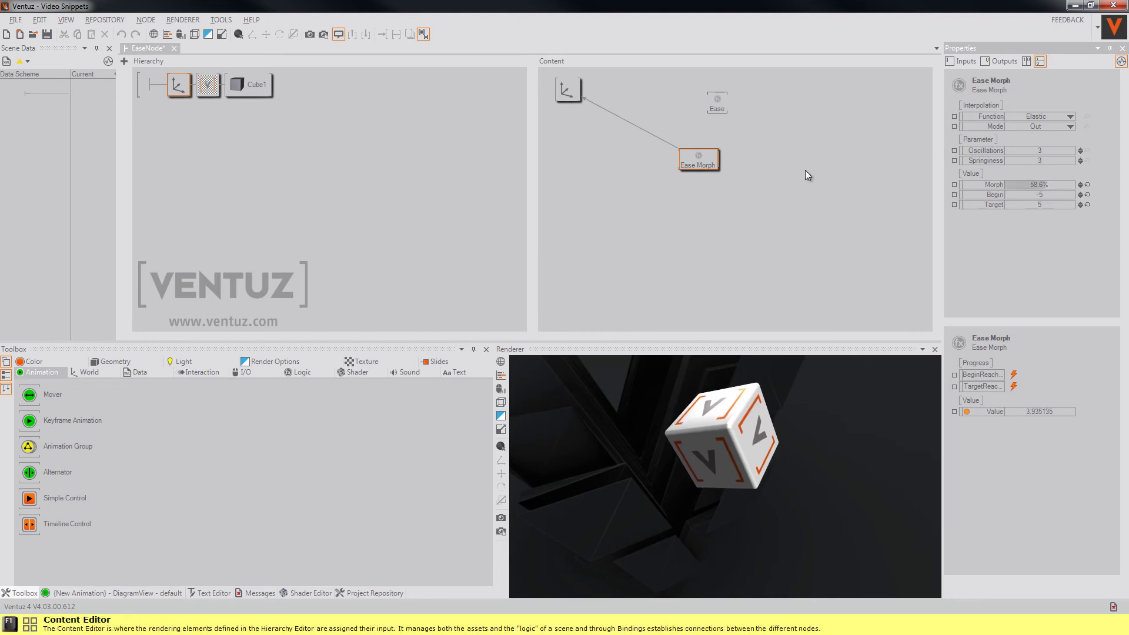
pyautogui.moveTo(1039, 185); pyautogui.dragTo(966, 186)
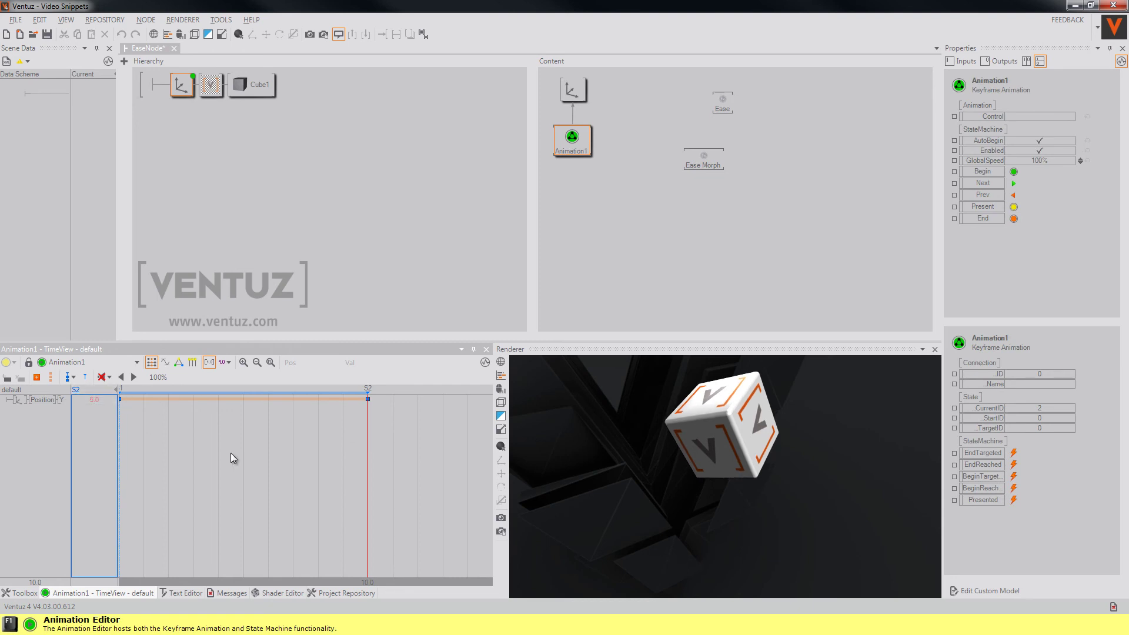
# Step: Rewind Animation1, show Position Y's curve in DiagramView, and select its first keyframe at -5
pyautogui.click(167, 466)
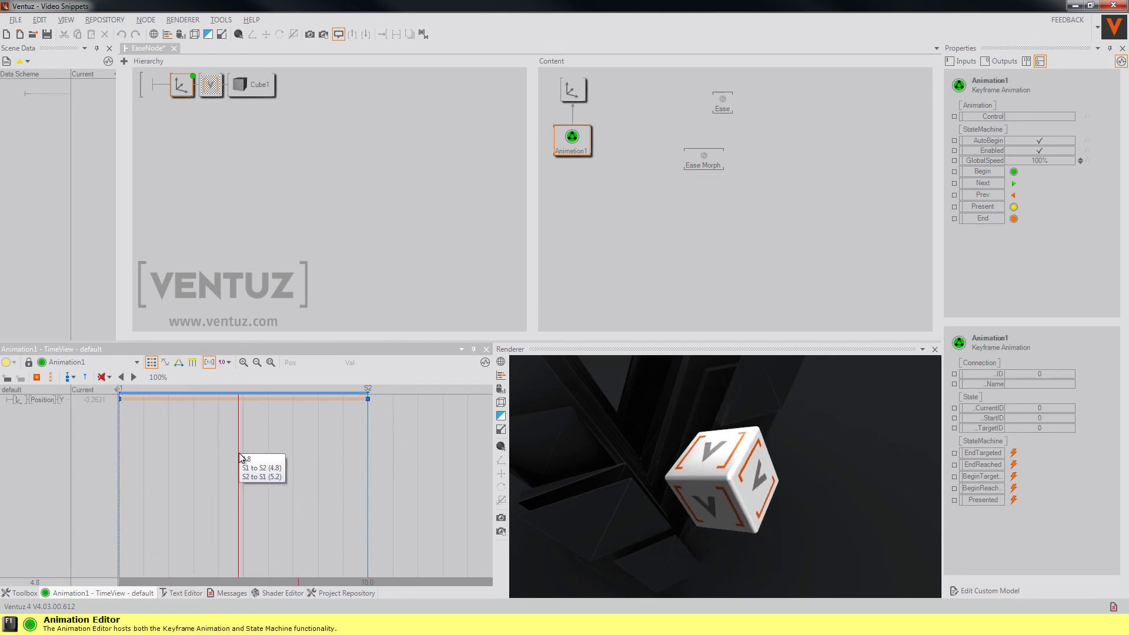
pyautogui.click(166, 362)
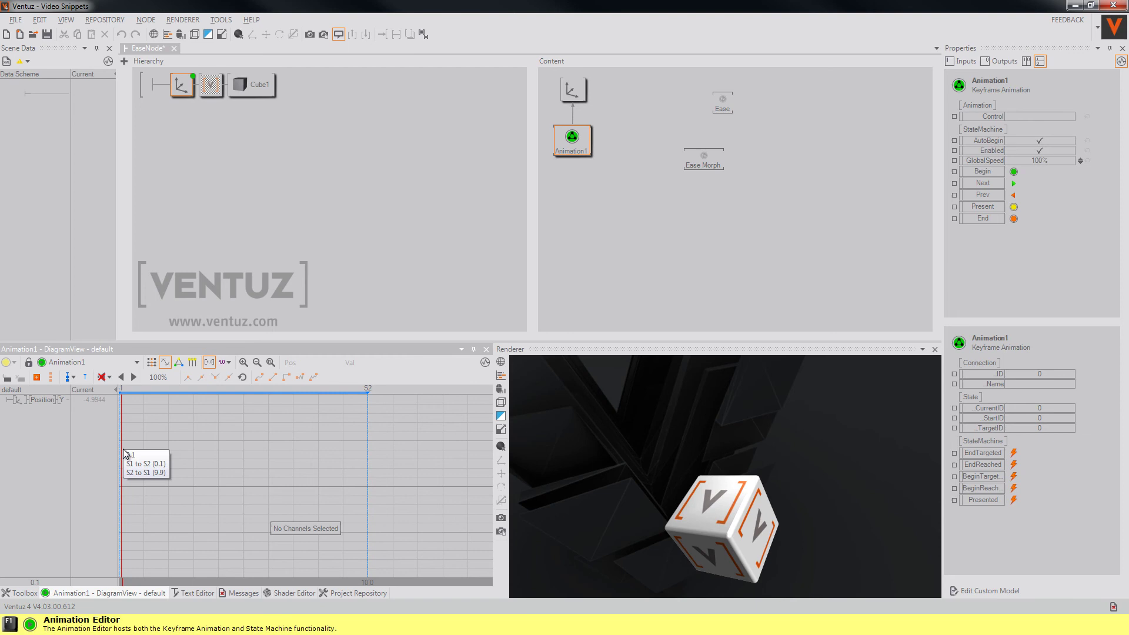
pyautogui.click(42, 399)
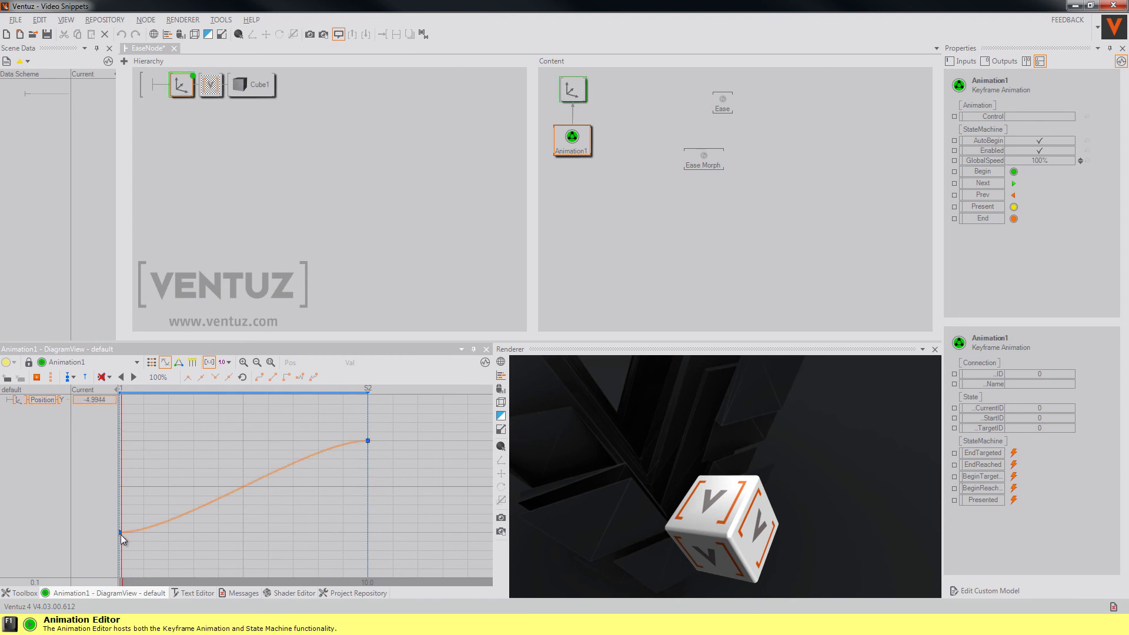
pyautogui.click(122, 534)
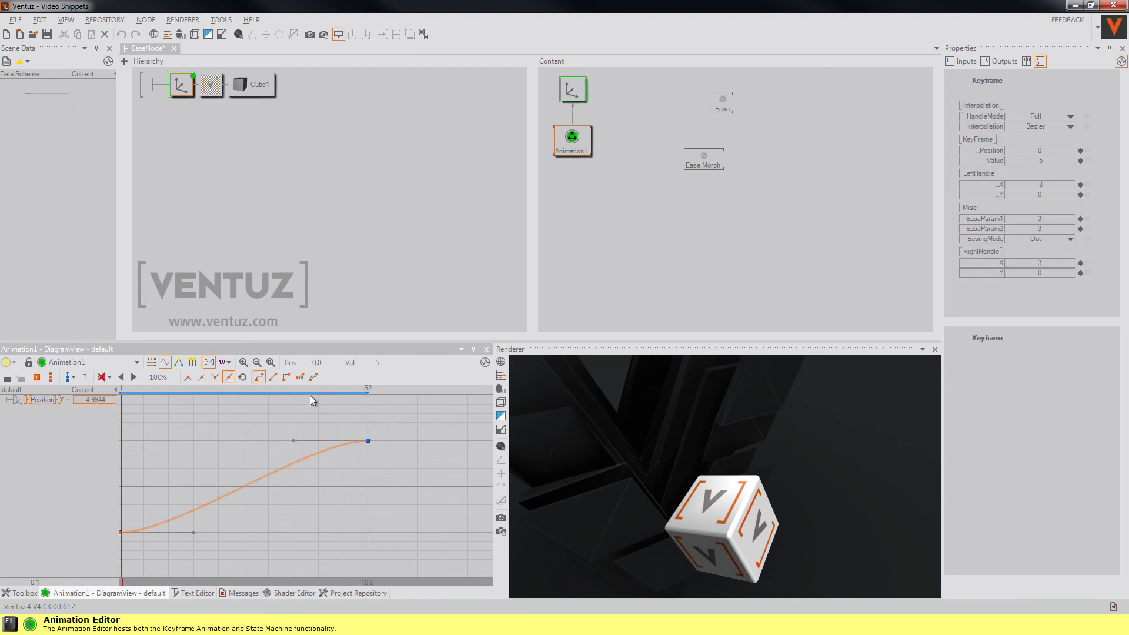
# Step: Switch the first Position Y keyframe from Elastic to Bounce interpolation, keep Out easing, and preview at 3.6
pyautogui.click(299, 378)
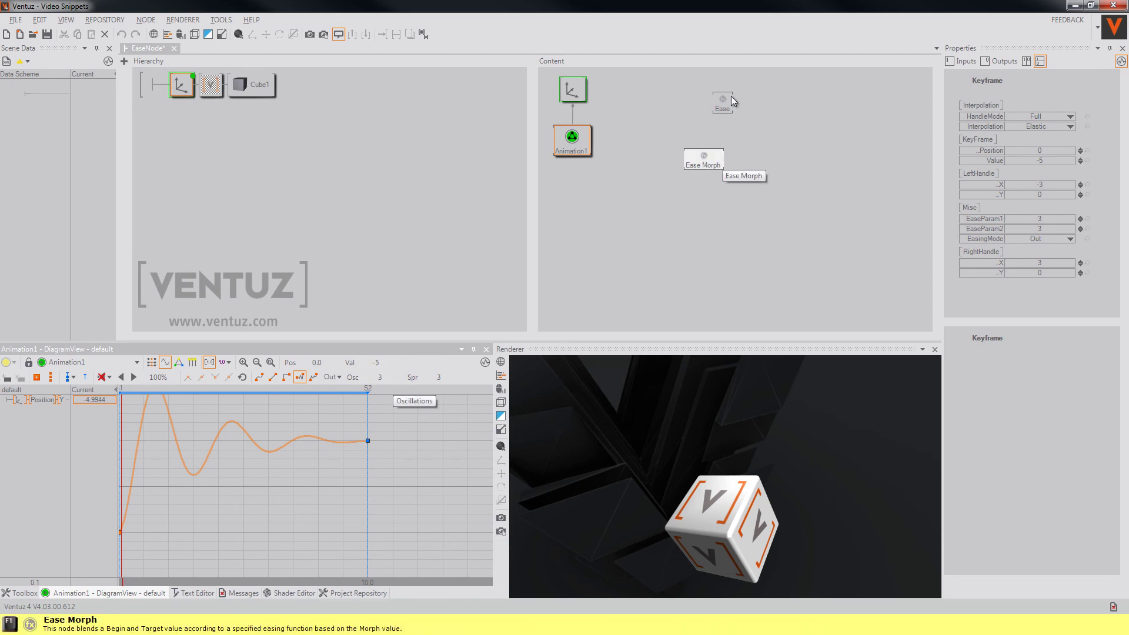
pyautogui.click(312, 378)
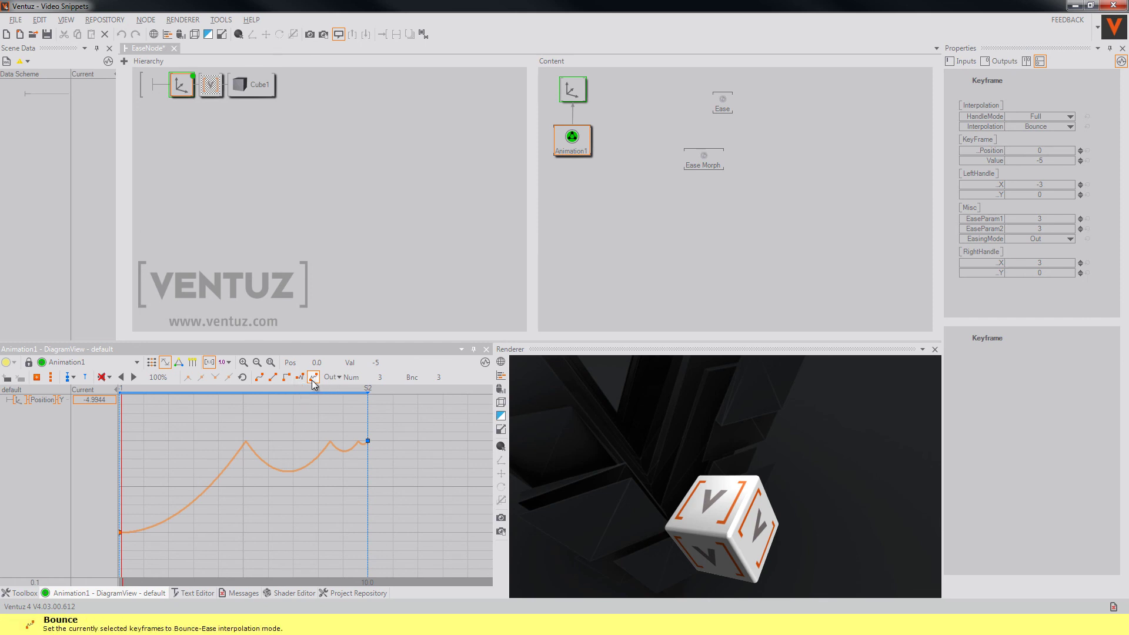
pyautogui.click(337, 382)
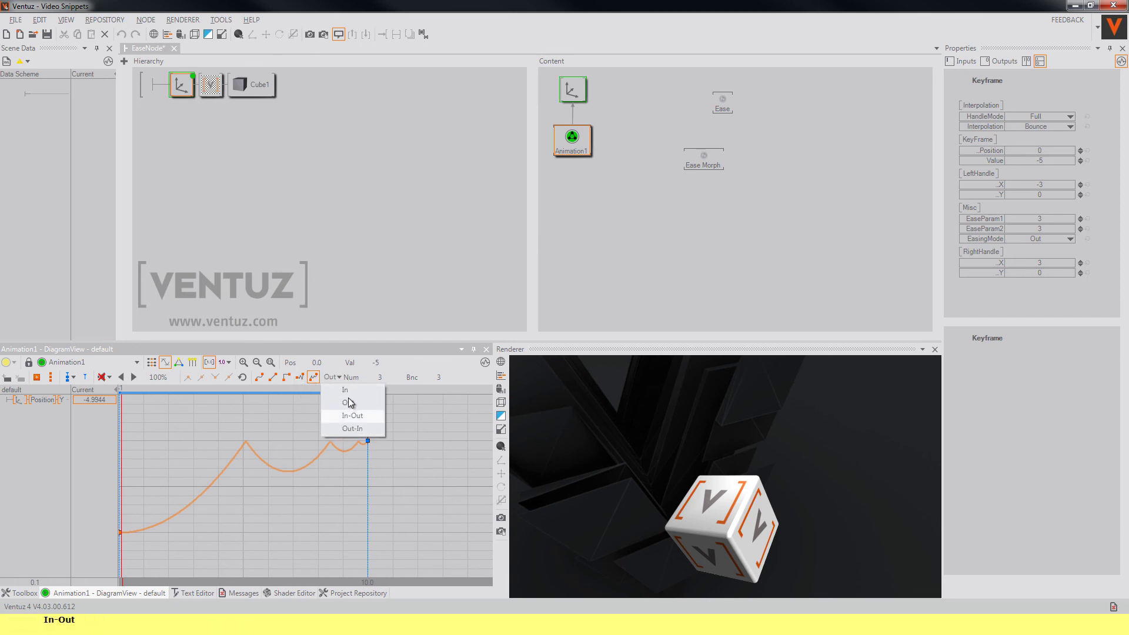
pyautogui.click(356, 411)
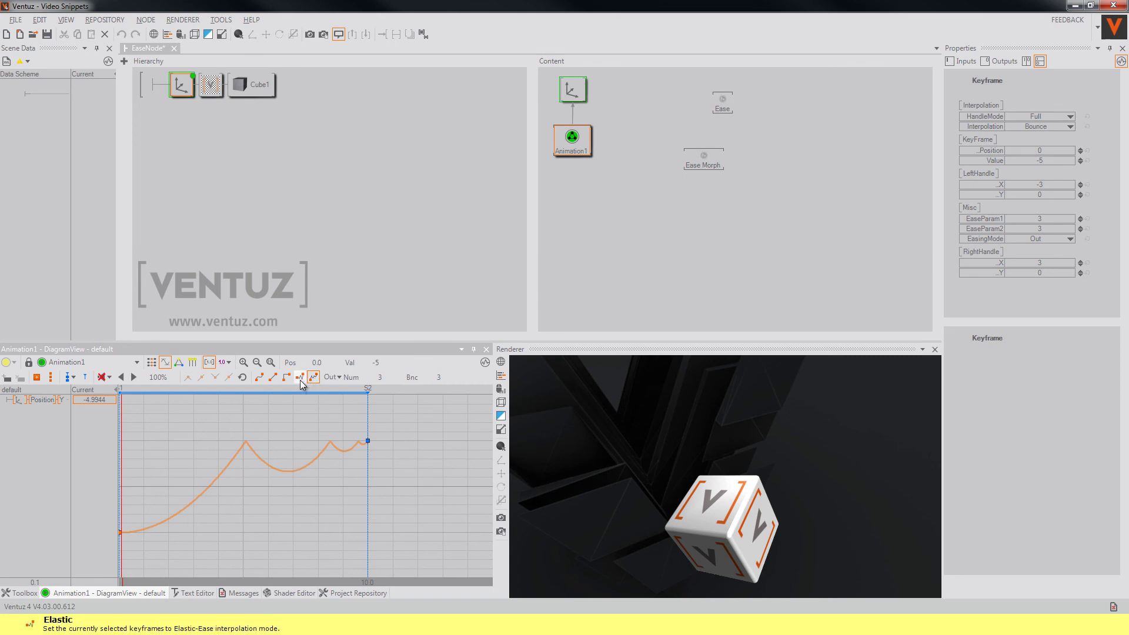
pyautogui.click(200, 499)
# Step: Scrub the bounce preview to about 6.1, then move the Animation1 node lower beneath Axis
pyautogui.moveTo(191, 502); pyautogui.dragTo(270, 482)
pyautogui.click(650, 219)
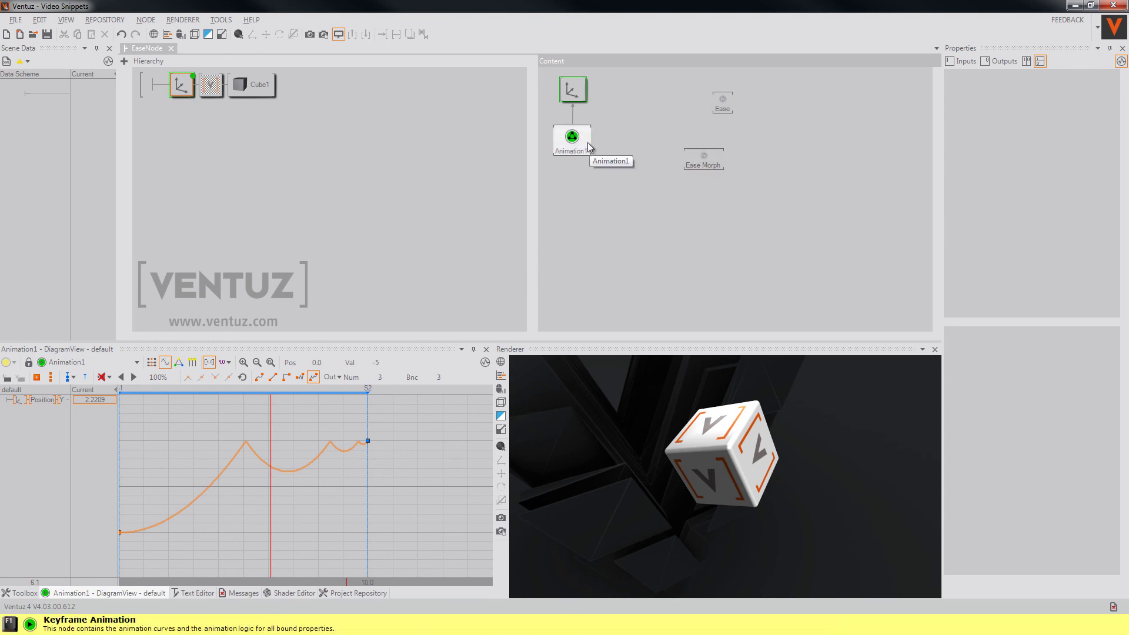
pyautogui.moveTo(573, 139); pyautogui.dragTo(573, 176)
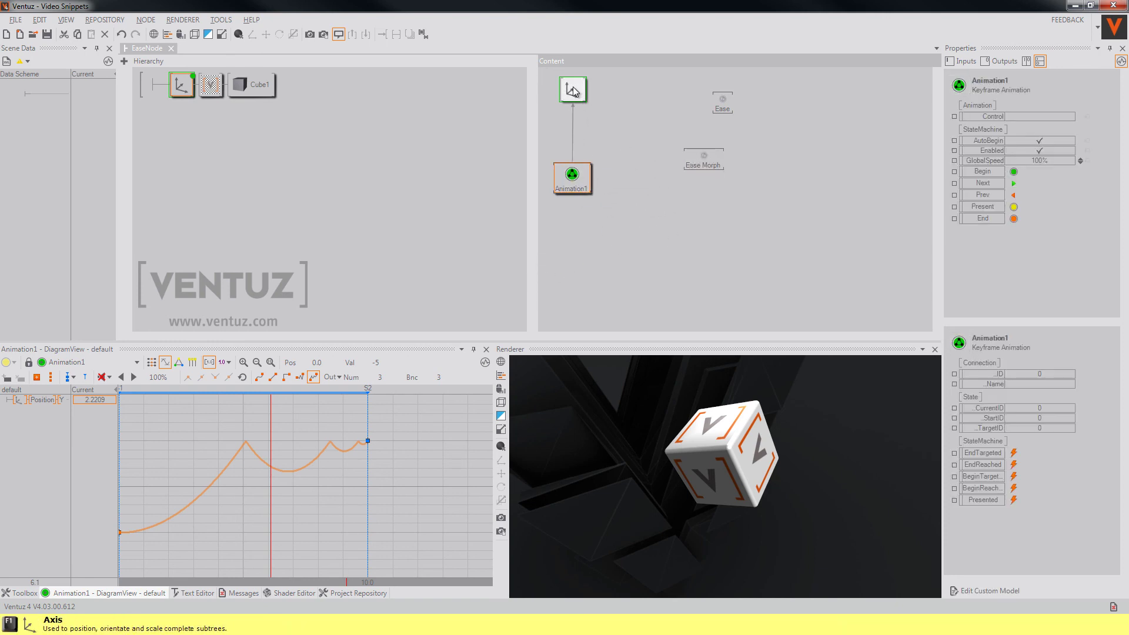